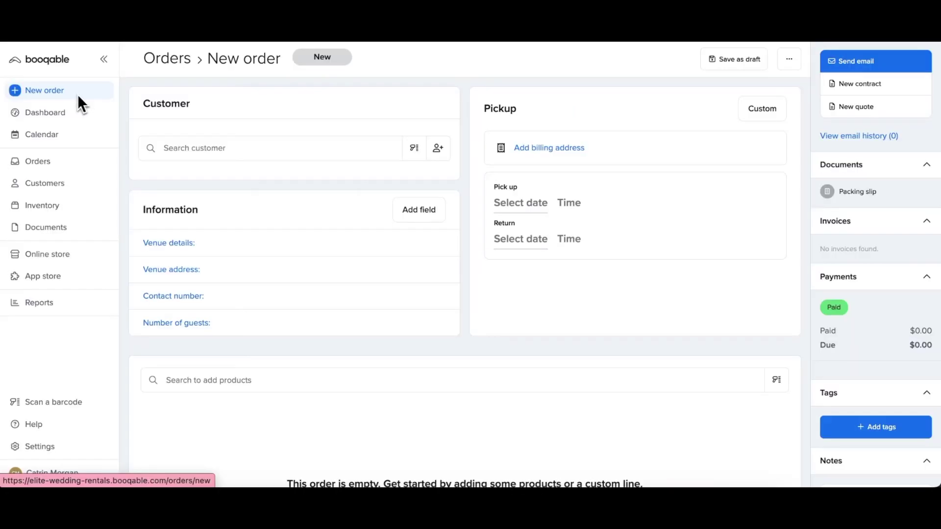
pyautogui.click(169, 147)
pyautogui.click(290, 290)
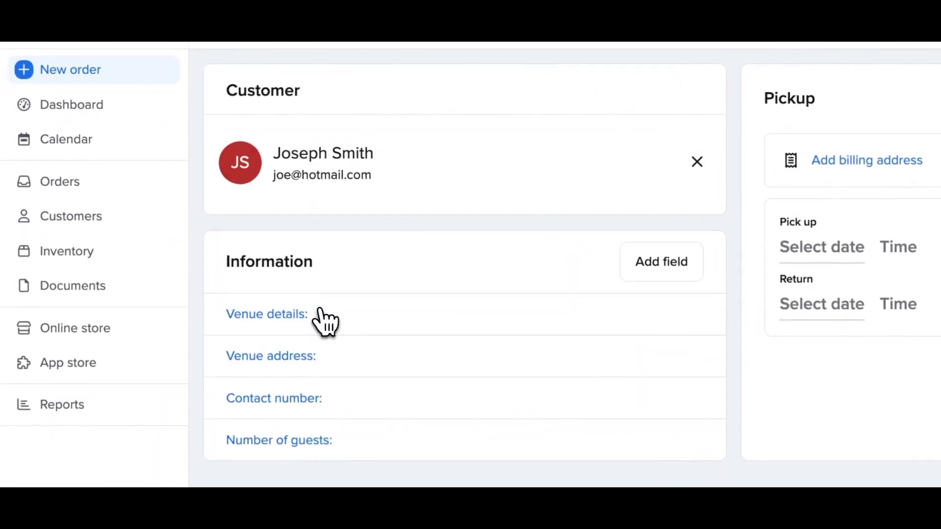
pyautogui.click(526, 204)
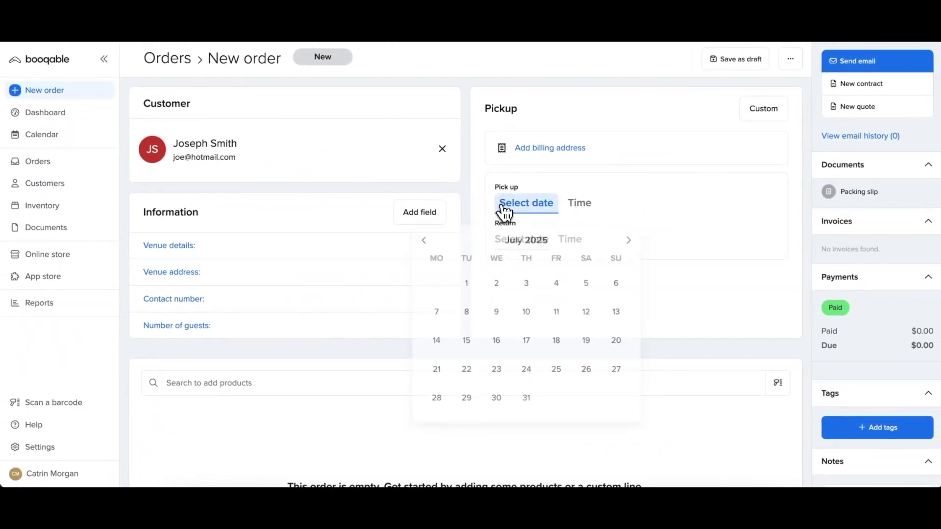
pyautogui.click(594, 260)
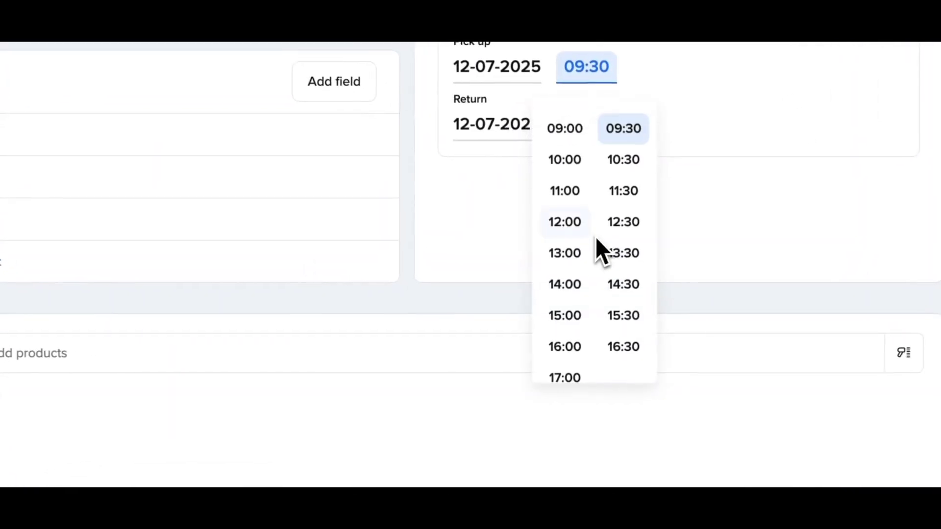
pyautogui.click(618, 316)
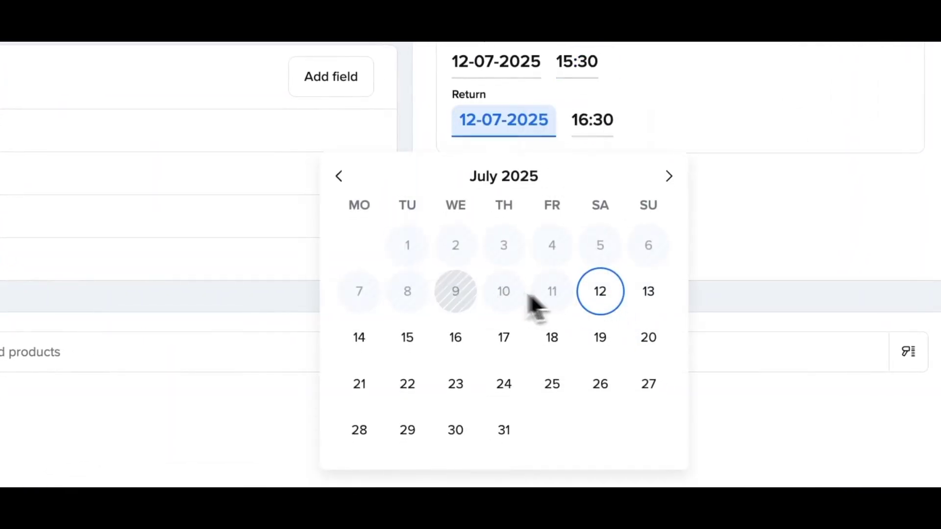
pyautogui.click(351, 341)
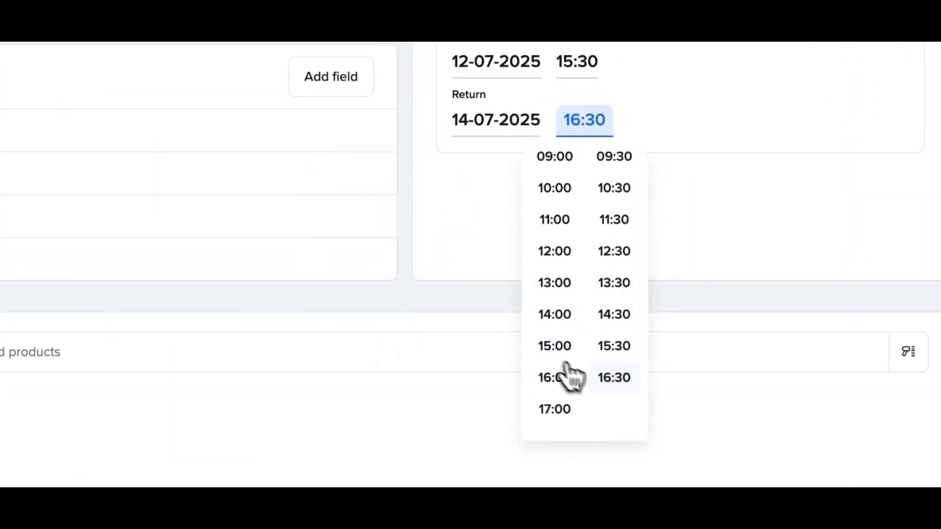
pyautogui.click(603, 378)
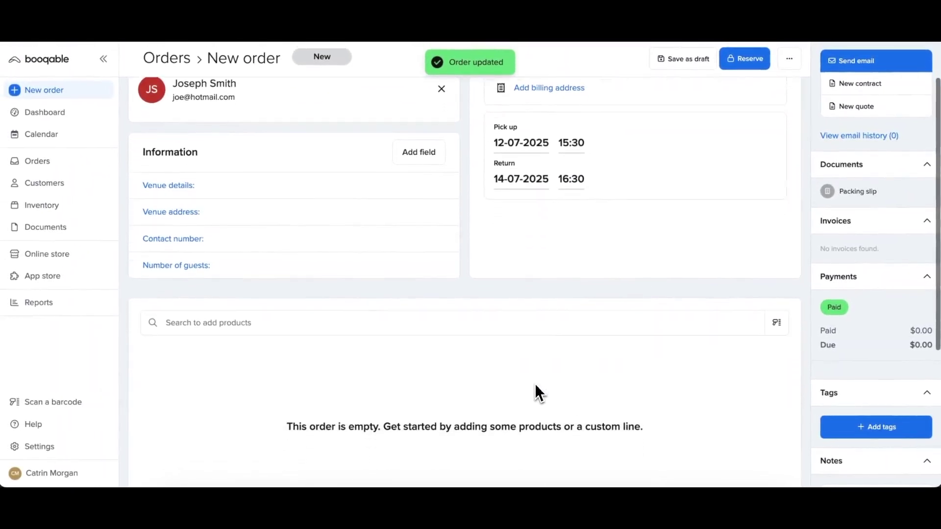
pyautogui.scroll(-4, 540, 395)
# Add the Wooden Dining Table to the order and reserve its items
pyautogui.click(519, 253)
pyautogui.write('d')
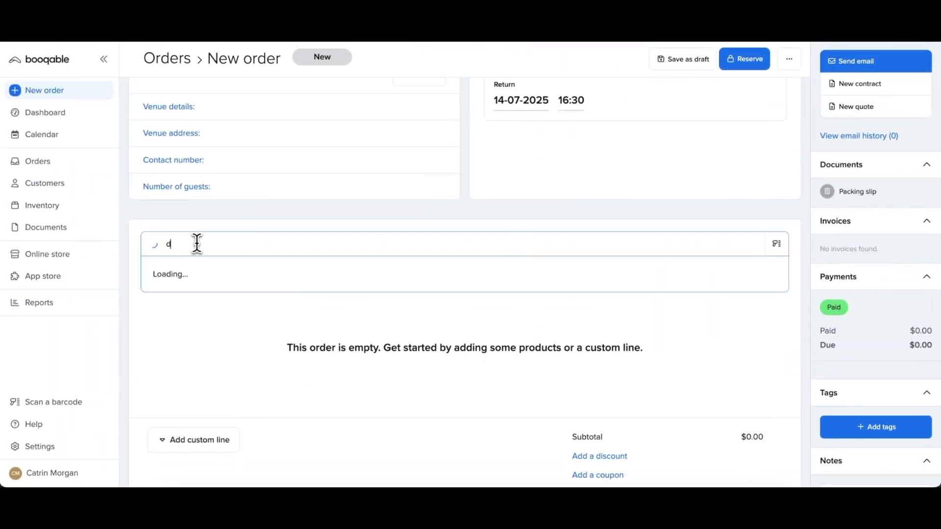
pyautogui.write('ining table')
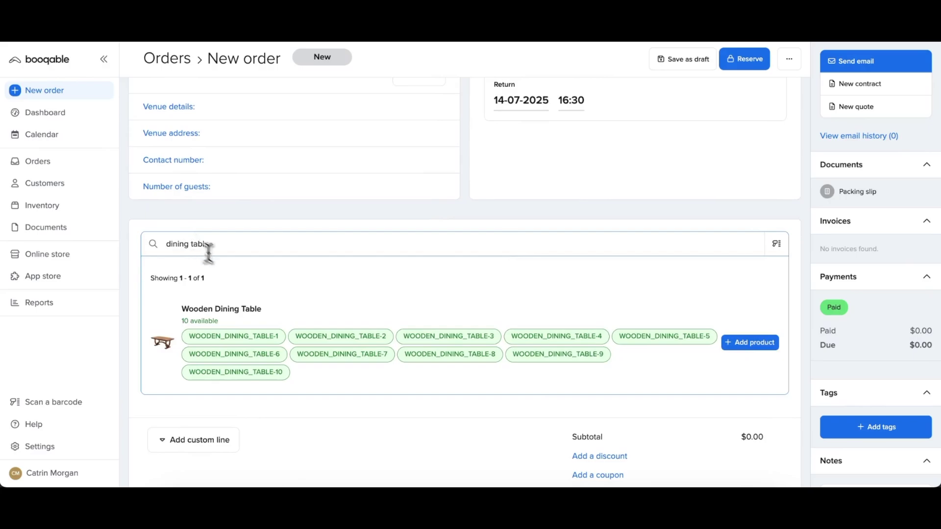
pyautogui.click(705, 338)
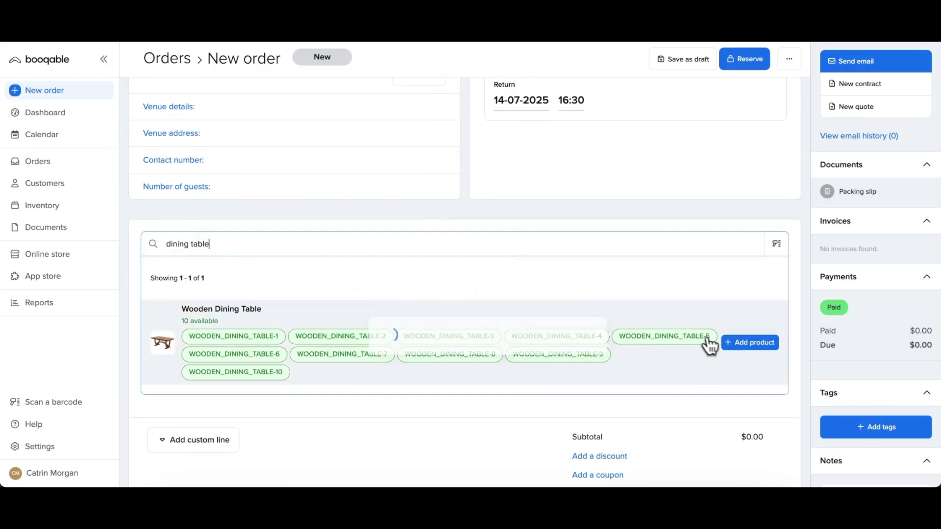
pyautogui.click(749, 343)
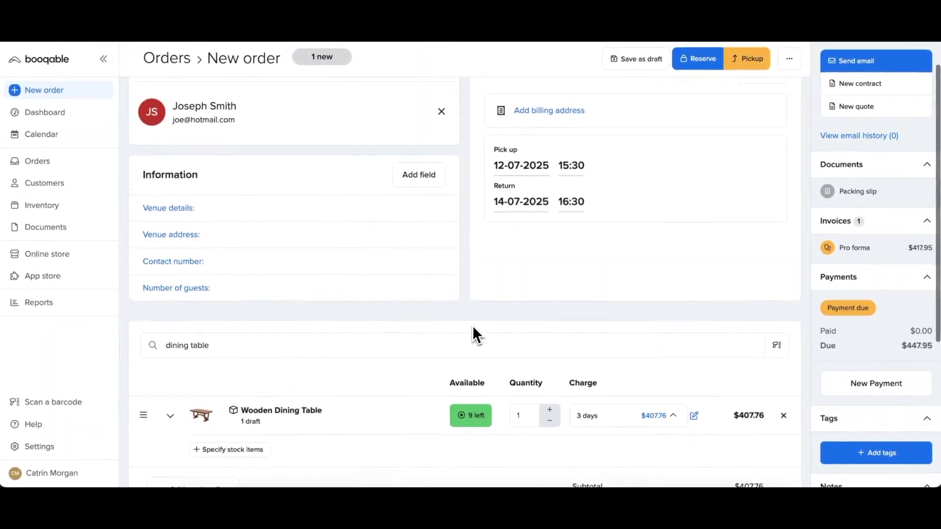
pyautogui.scroll(2, 473, 326)
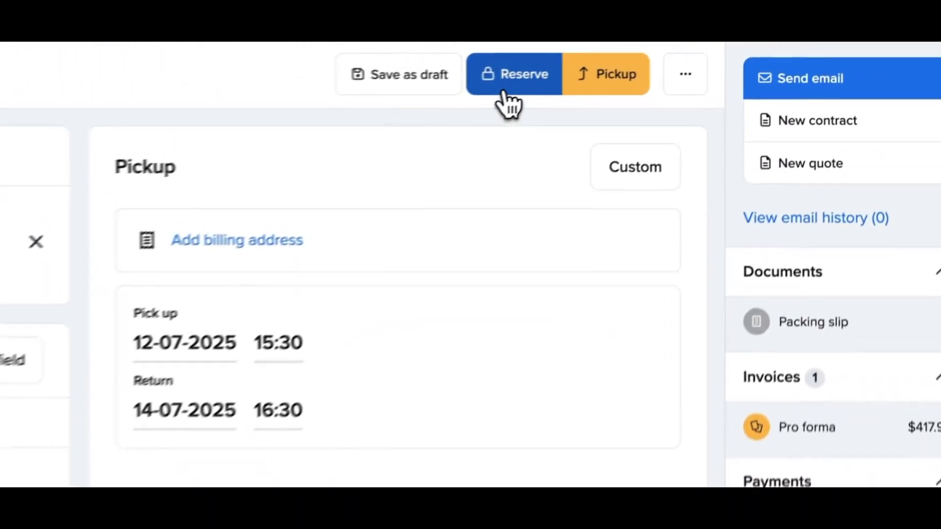
pyautogui.click(514, 75)
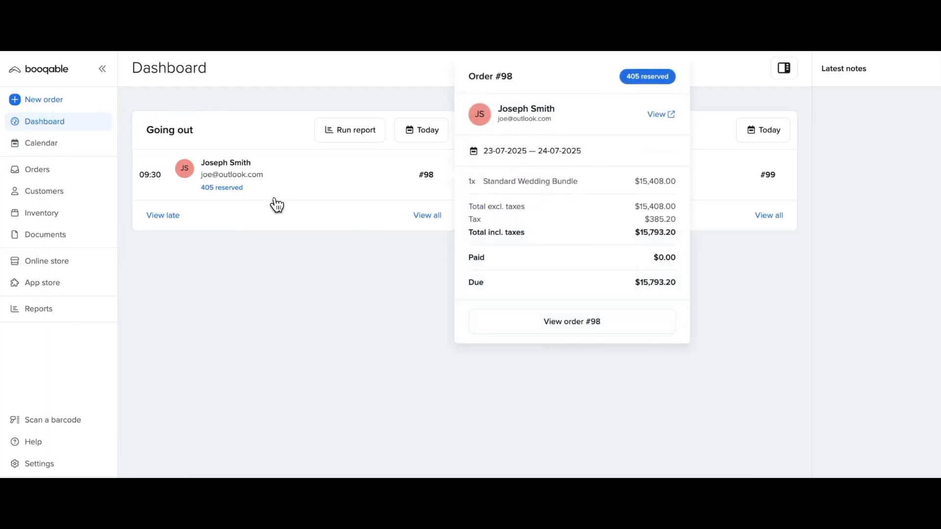
# Pick up all 405 items of order #98, assigning unit WOODEN_DINING_TABLE-1
pyautogui.click(276, 200)
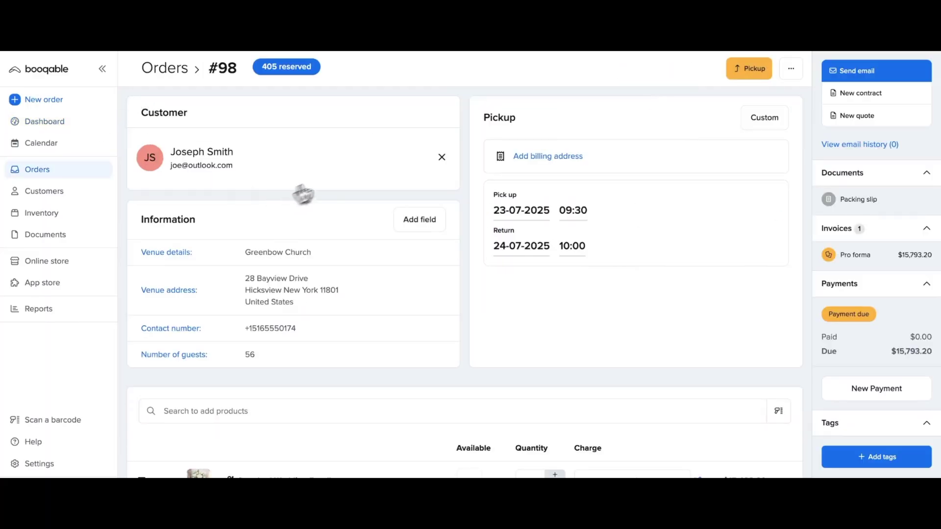
pyautogui.click(740, 74)
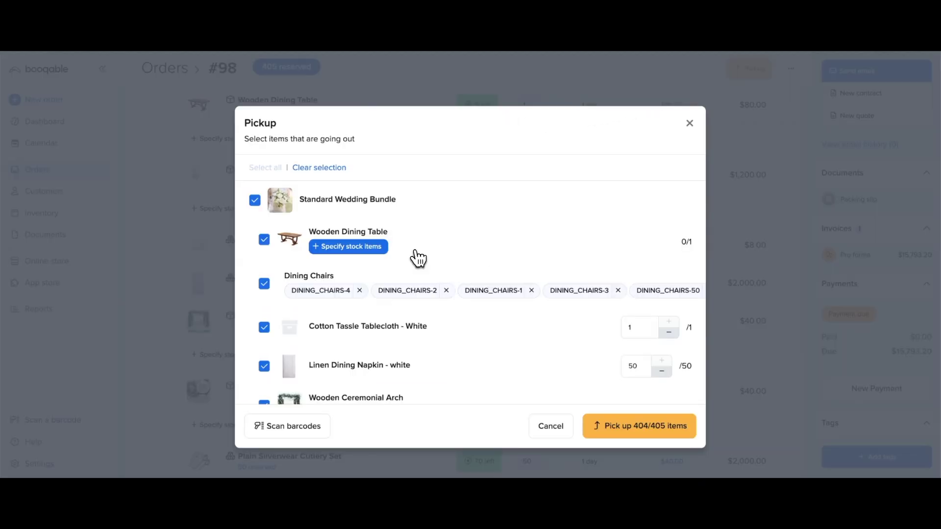
pyautogui.click(353, 246)
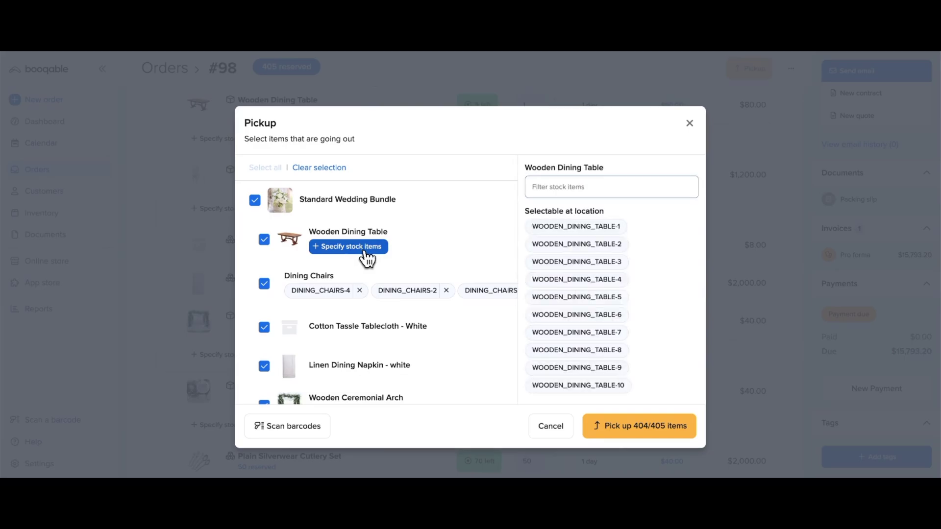
pyautogui.click(577, 227)
pyautogui.scroll(-3, 556, 239)
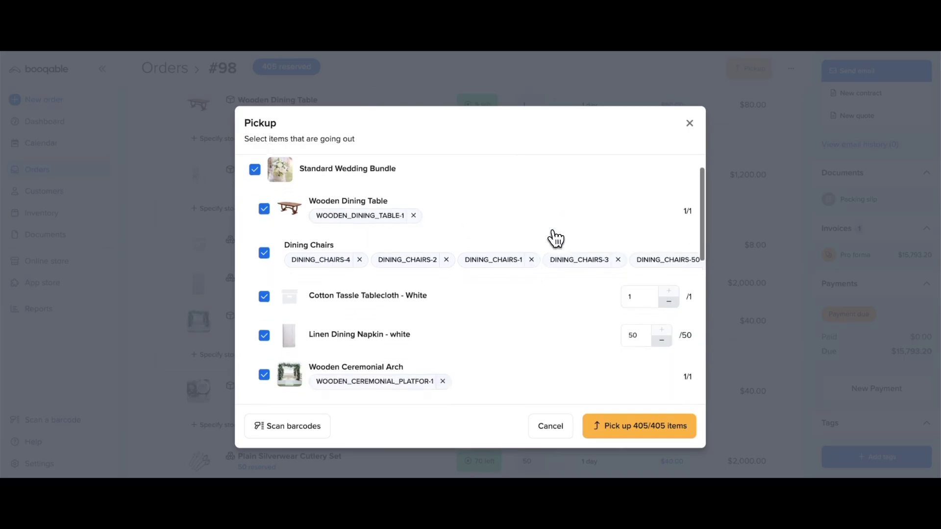
pyautogui.scroll(-4, 555, 240)
pyautogui.scroll(-4, 557, 239)
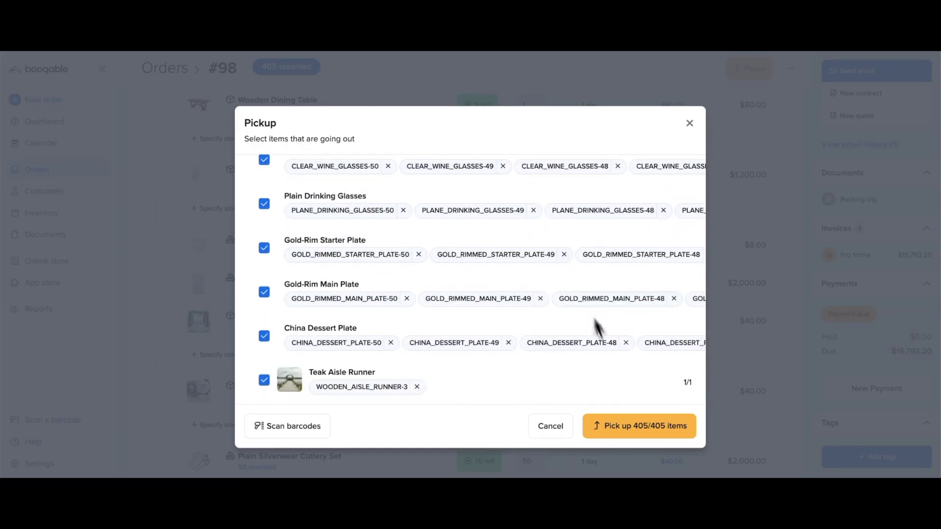
pyautogui.click(625, 426)
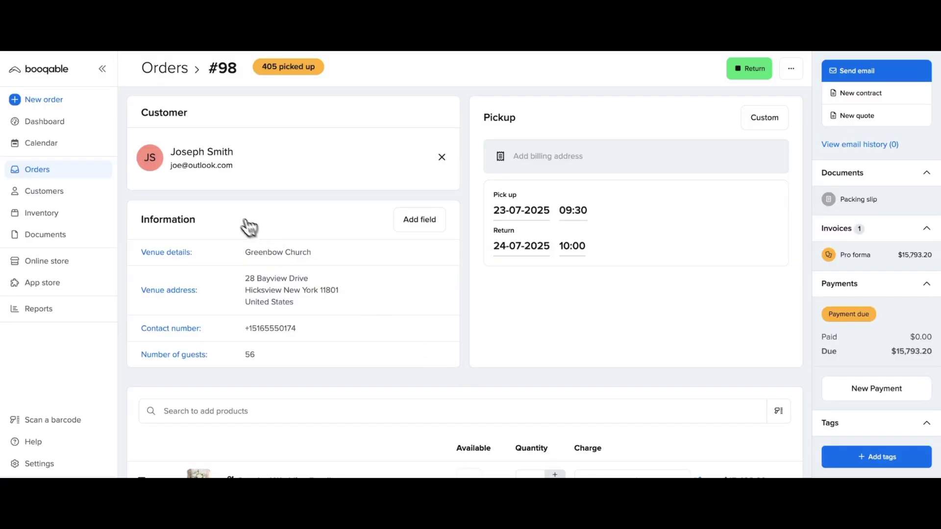
# Return all 405 items of order #98 from the coming-back list
pyautogui.click(44, 121)
pyautogui.moveTo(565, 169)
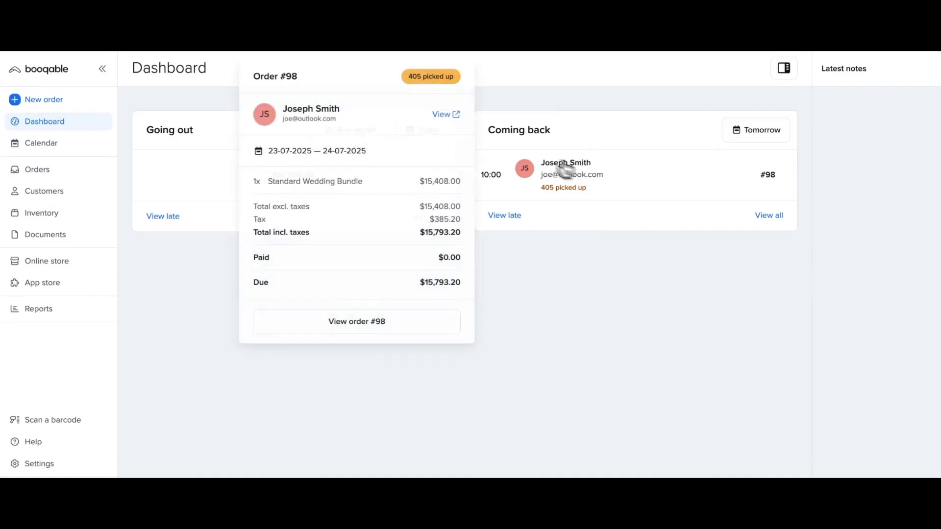
pyautogui.click(601, 185)
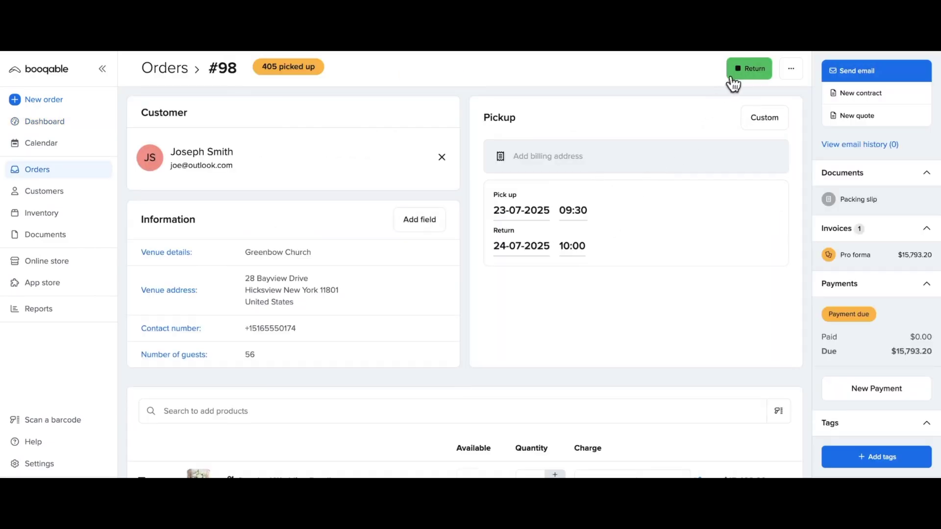
pyautogui.click(748, 68)
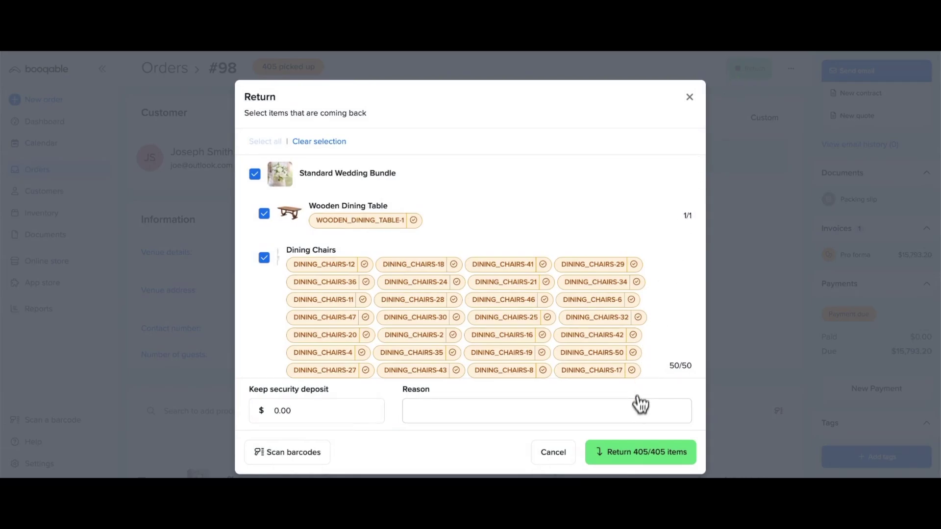
pyautogui.click(634, 452)
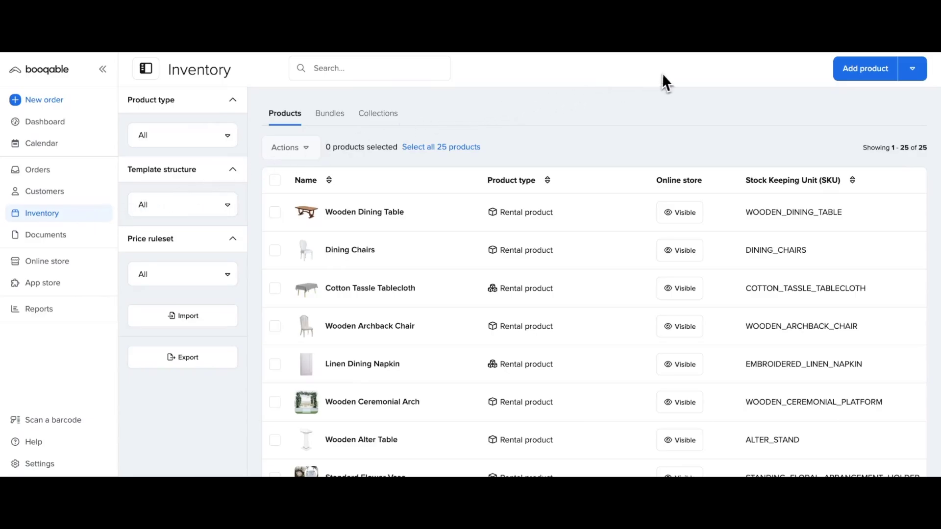
pyautogui.click(840, 68)
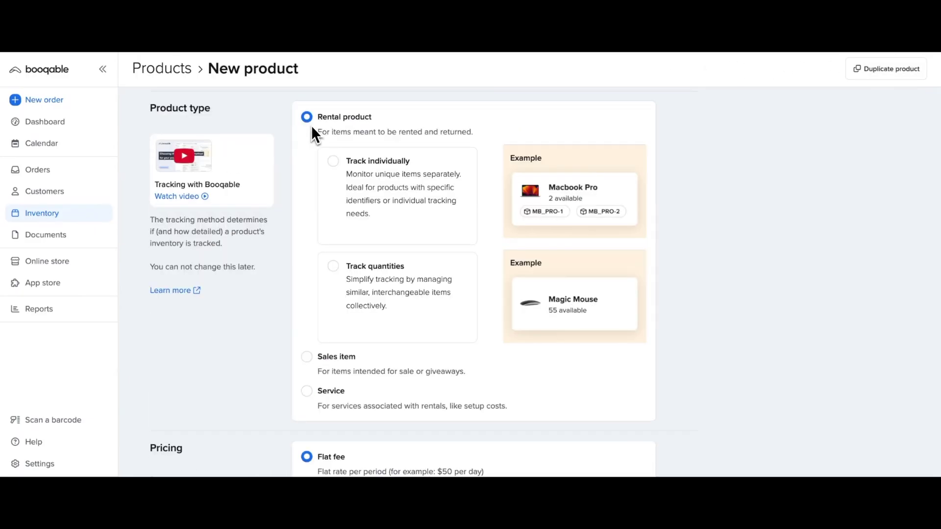
pyautogui.click(334, 161)
pyautogui.click(334, 266)
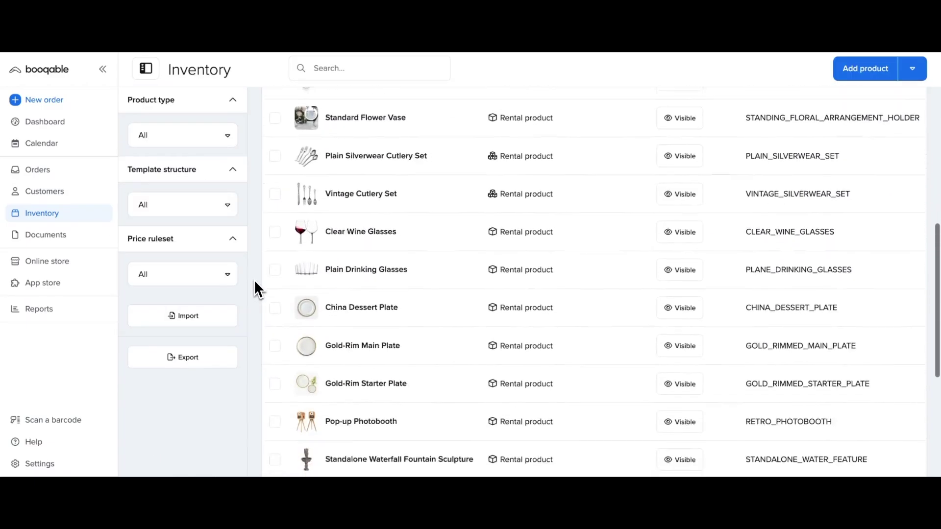
pyautogui.scroll(-5, 254, 279)
pyautogui.scroll(-5, 254, 279)
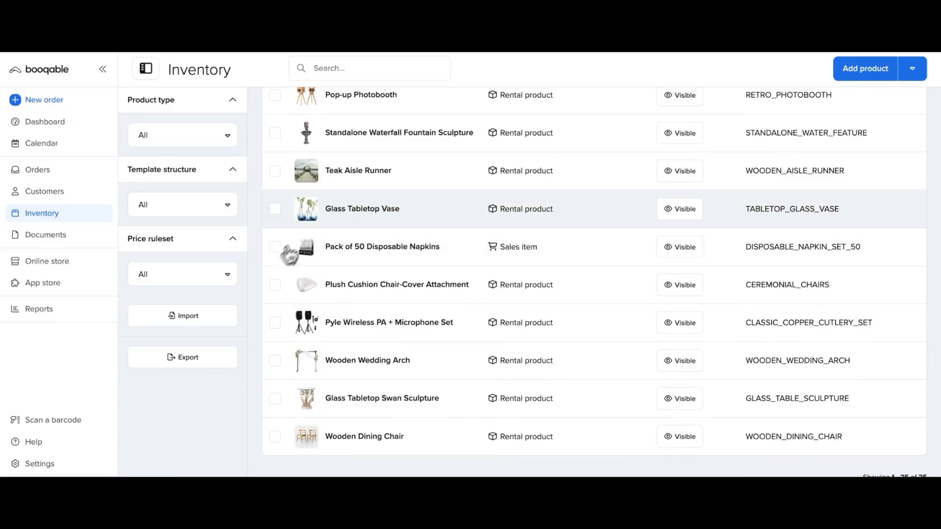
pyautogui.click(335, 221)
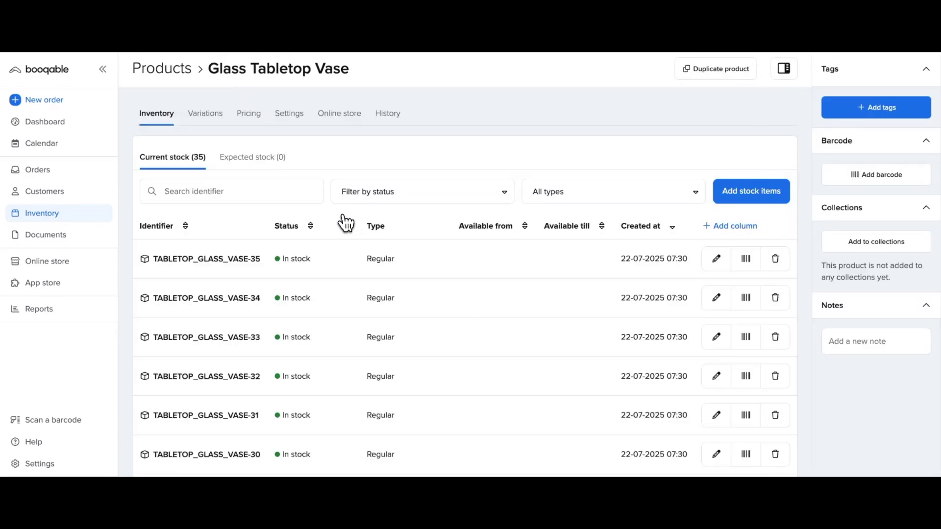
pyautogui.scroll(-4, 346, 278)
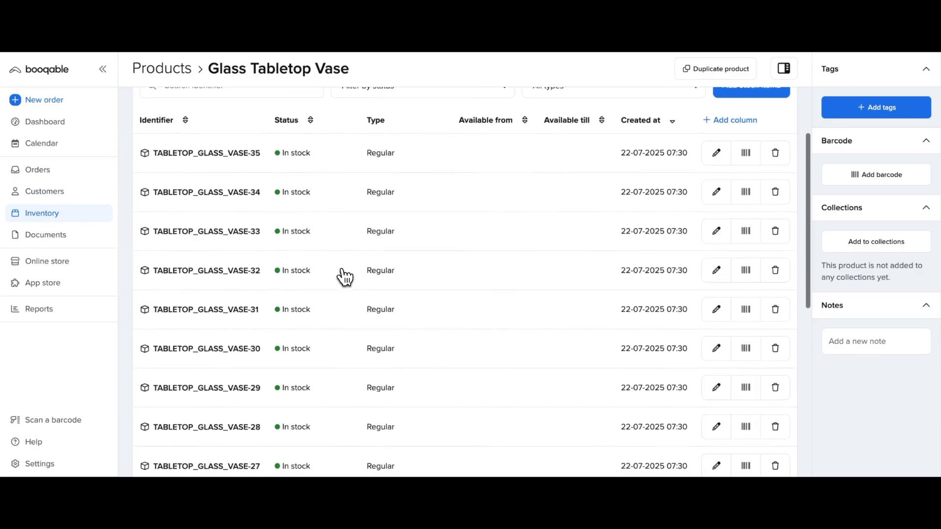
pyautogui.scroll(-2, 346, 277)
pyautogui.scroll(-2, 345, 277)
pyautogui.scroll(-2, 346, 277)
pyautogui.scroll(-2, 346, 277)
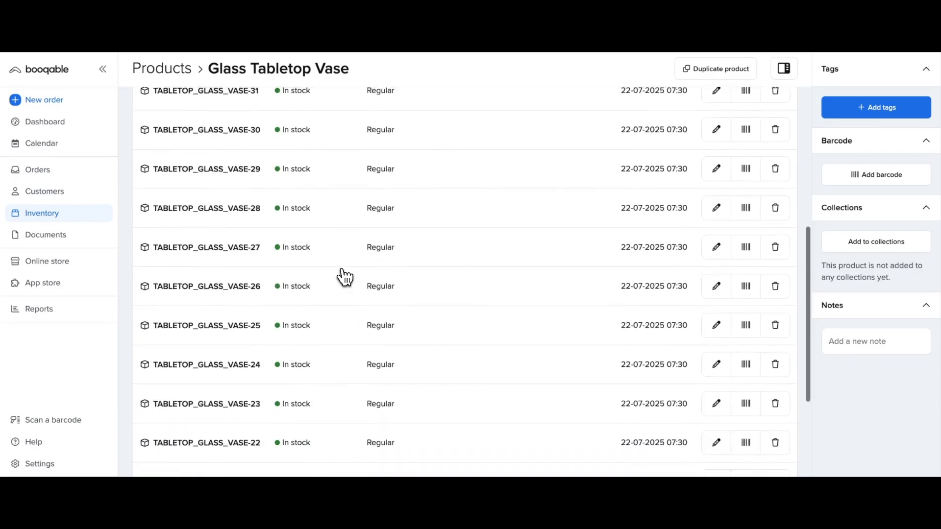
pyautogui.scroll(-2, 345, 277)
pyautogui.scroll(-2, 345, 276)
pyautogui.scroll(-2, 345, 277)
pyautogui.scroll(-1, 346, 277)
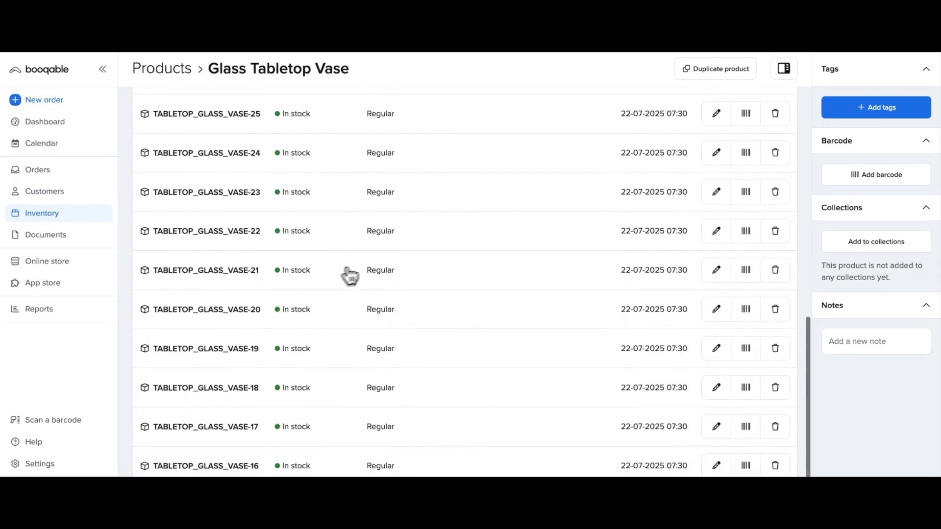
# Generate and save a QR Code barcode for stock item TABLETOP_GLASS_VASE-21
pyautogui.click(717, 269)
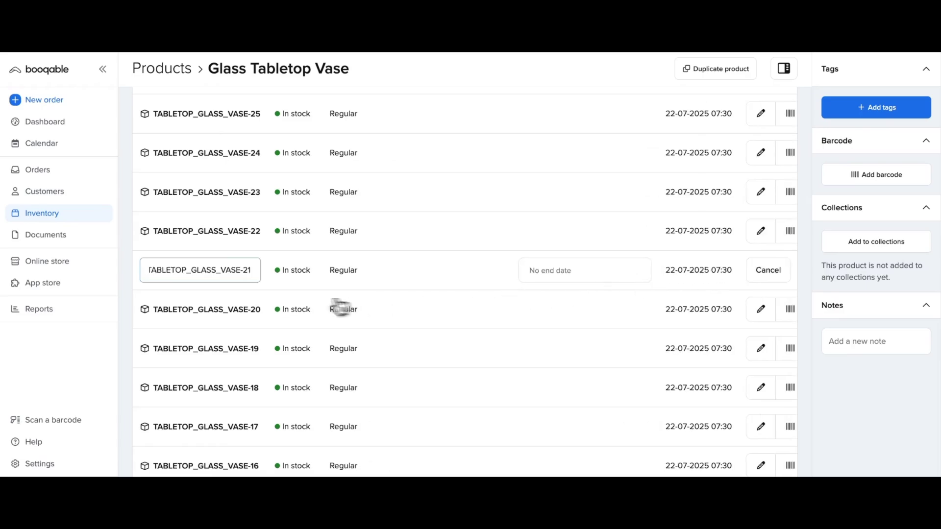
pyautogui.tripleClick(243, 274)
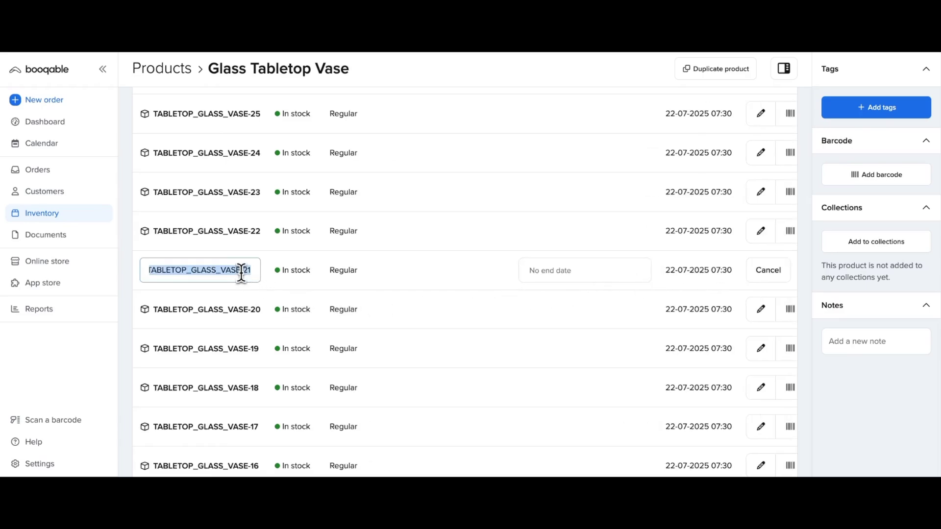
pyautogui.click(767, 270)
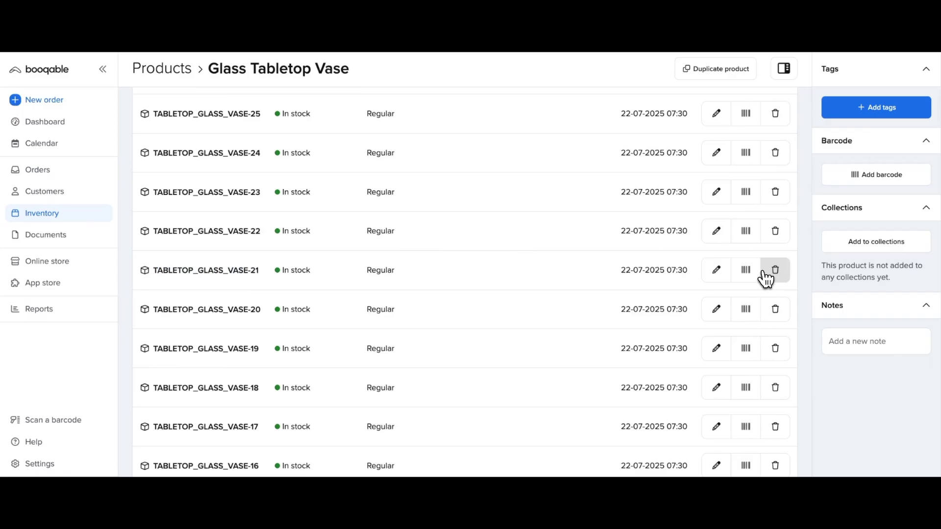
pyautogui.click(746, 270)
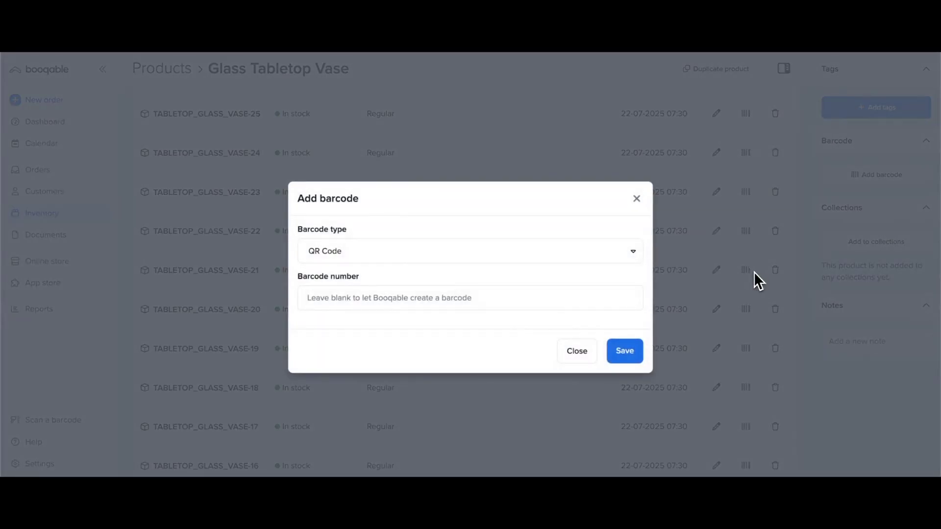
pyautogui.click(625, 351)
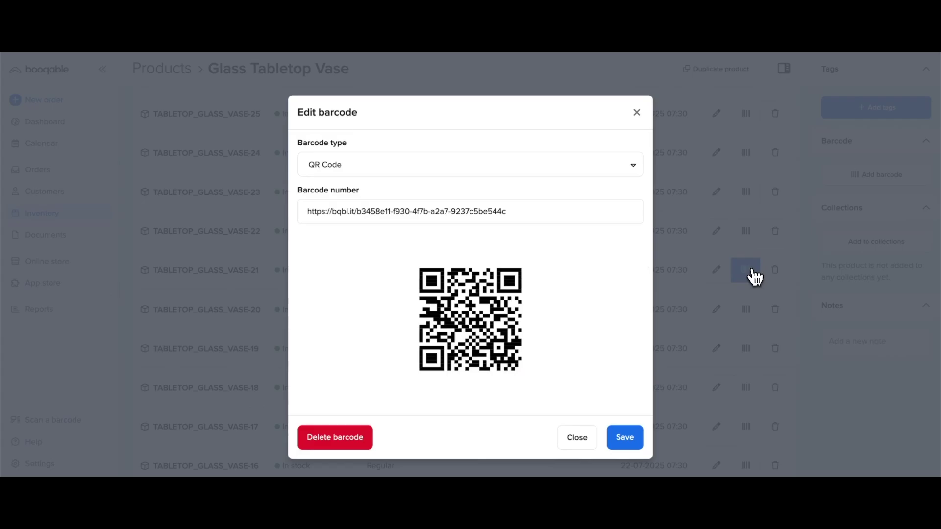
pyautogui.click(636, 113)
# Open the Vintage Cutlery Set from Inventory and view its Bronze, Silver and Gold variations
pyautogui.click(42, 214)
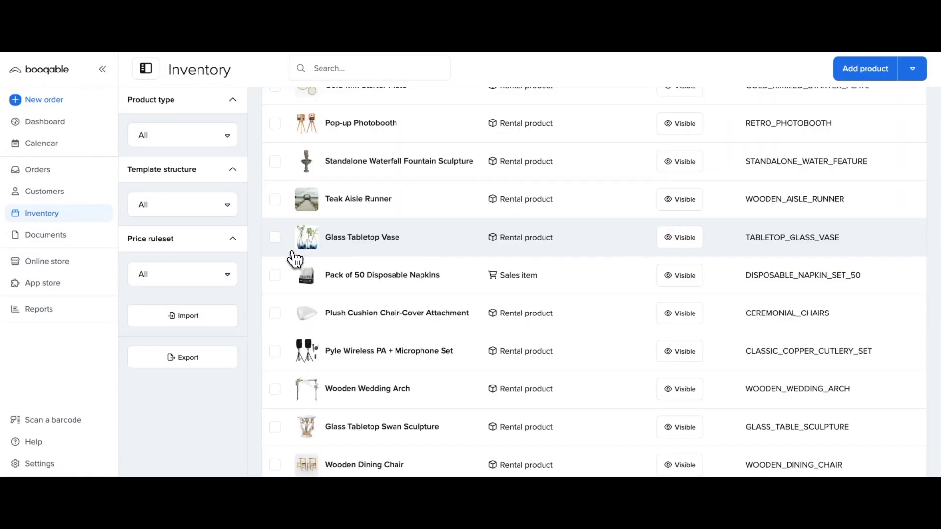
pyautogui.scroll(3, 295, 257)
pyautogui.scroll(3, 295, 258)
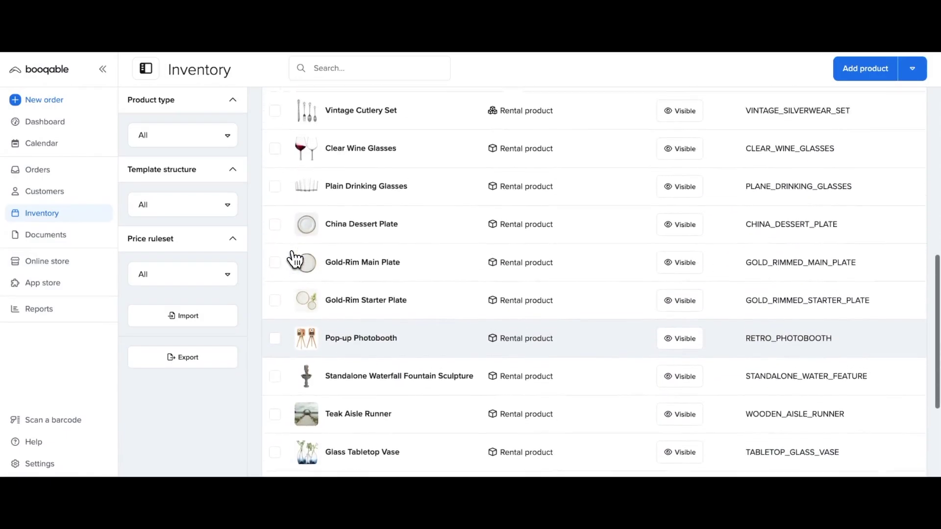
pyautogui.scroll(3, 295, 258)
pyautogui.scroll(3, 295, 257)
pyautogui.click(302, 228)
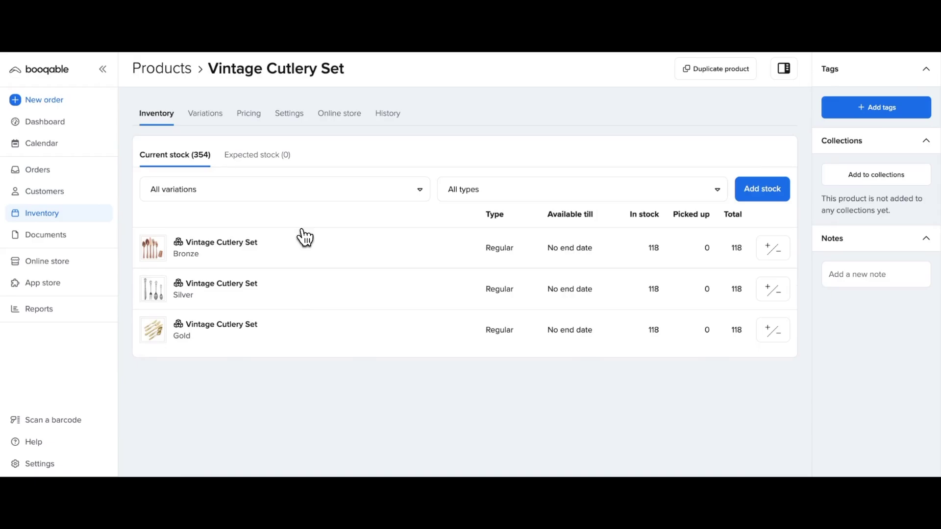
pyautogui.click(205, 113)
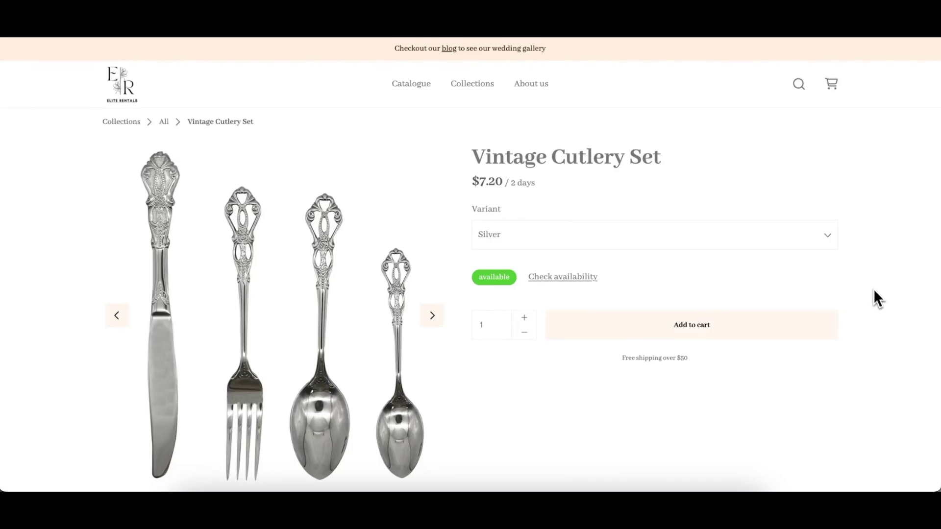
# Choose the Gold cutlery variant, after briefly picking Bronze, and add it to the cart
pyautogui.click(830, 236)
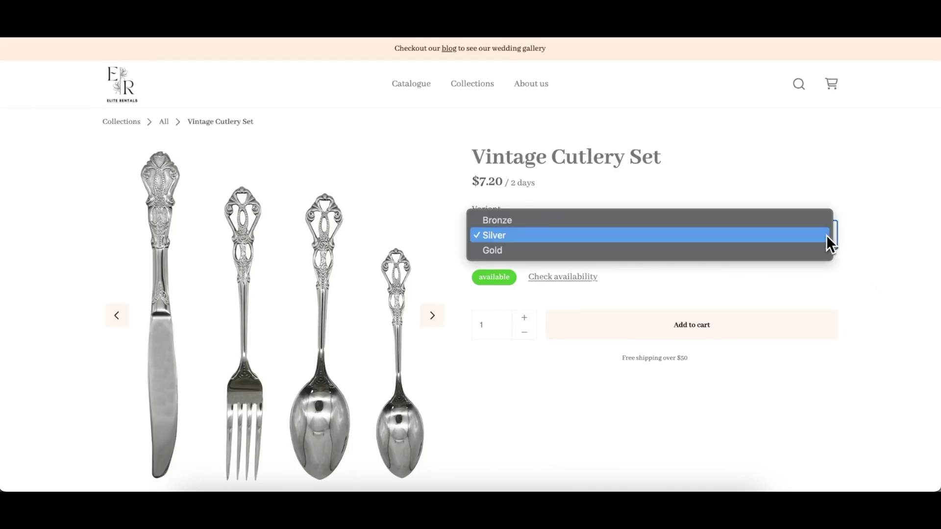
pyautogui.click(813, 223)
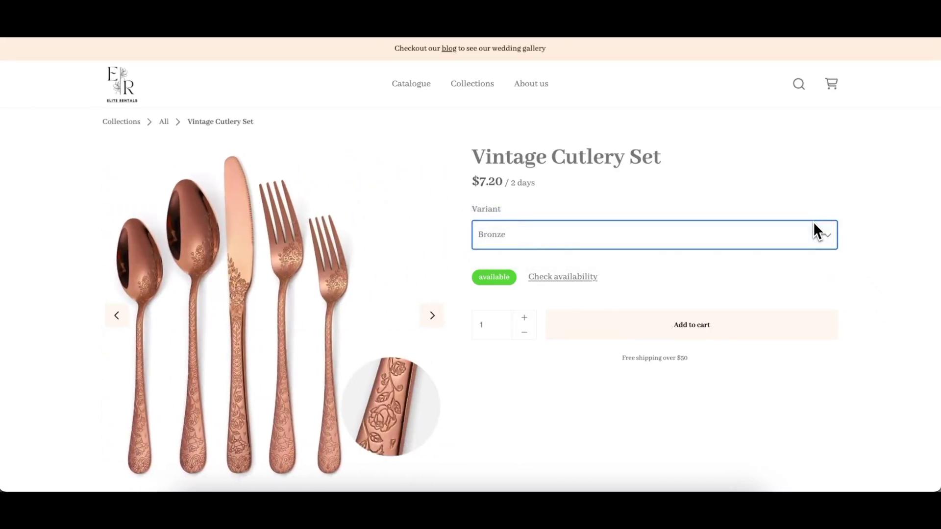
pyautogui.click(816, 227)
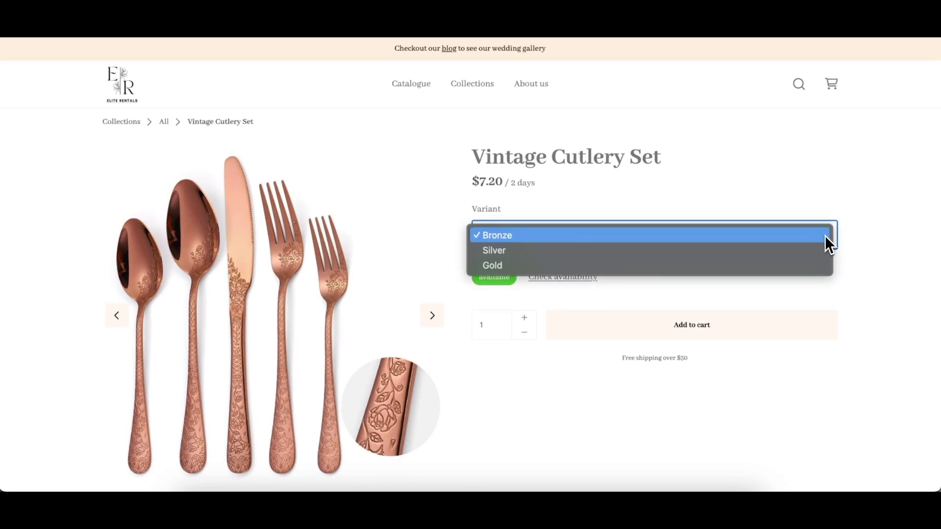
pyautogui.click(817, 265)
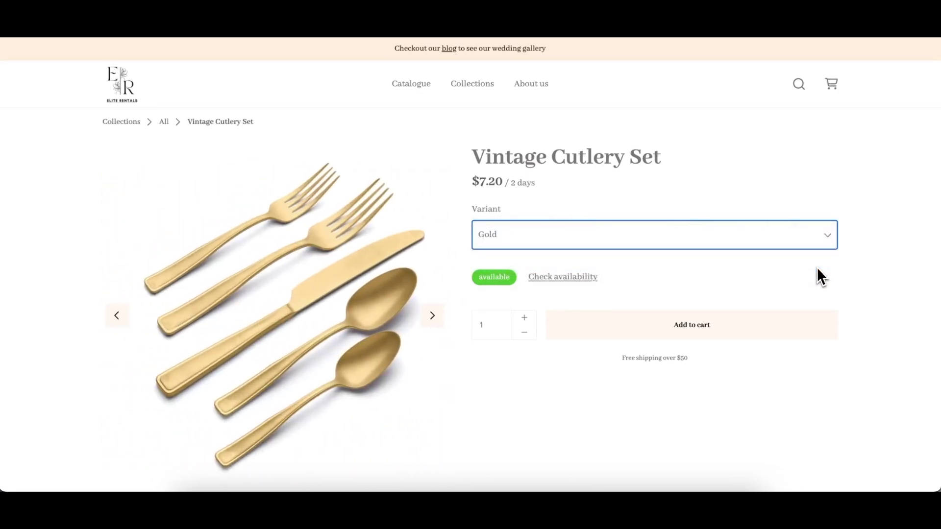
pyautogui.click(768, 331)
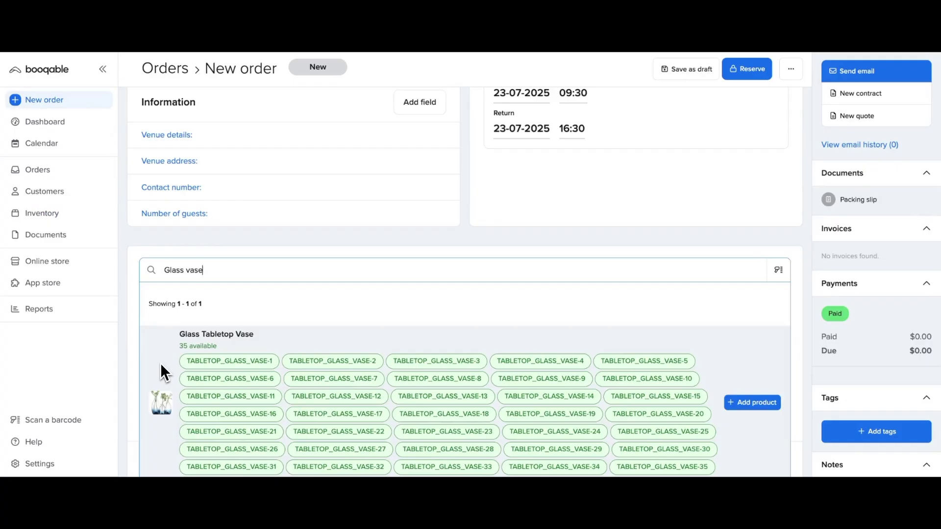
# Add TABLETOP_GLASS_VASE-1 and Silver Vintage Cutlery Set ($58.10 total), then start product scanning
pyautogui.click(197, 361)
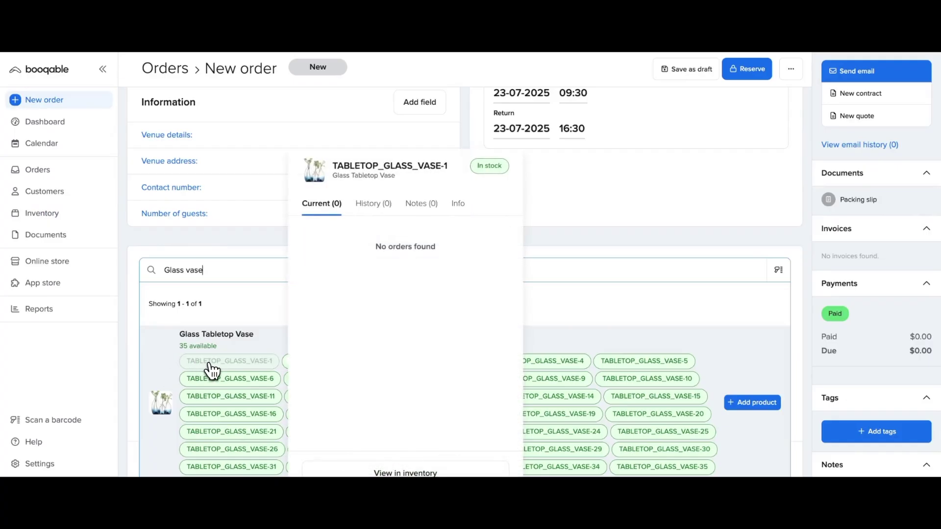
pyautogui.click(212, 368)
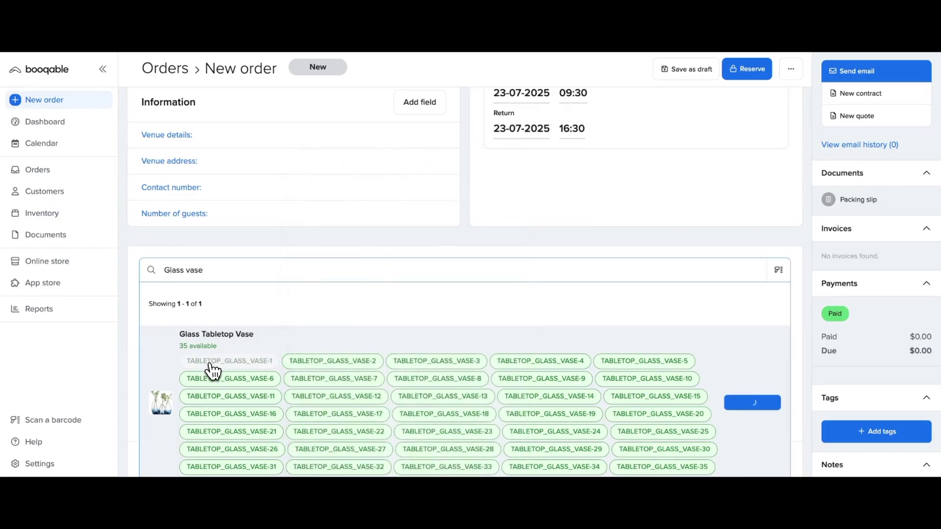
pyautogui.doubleClick(195, 270)
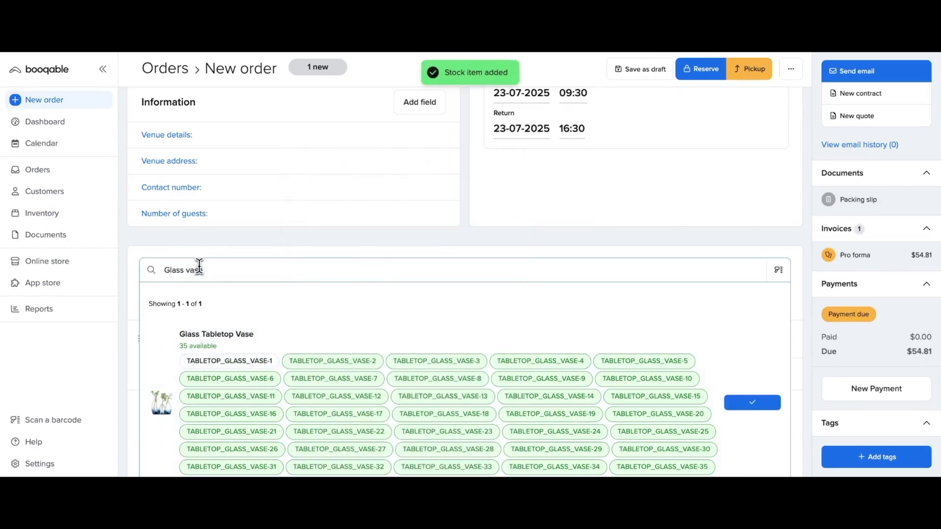
pyautogui.hotkey('ctrl', 'a')
pyautogui.write('cu')
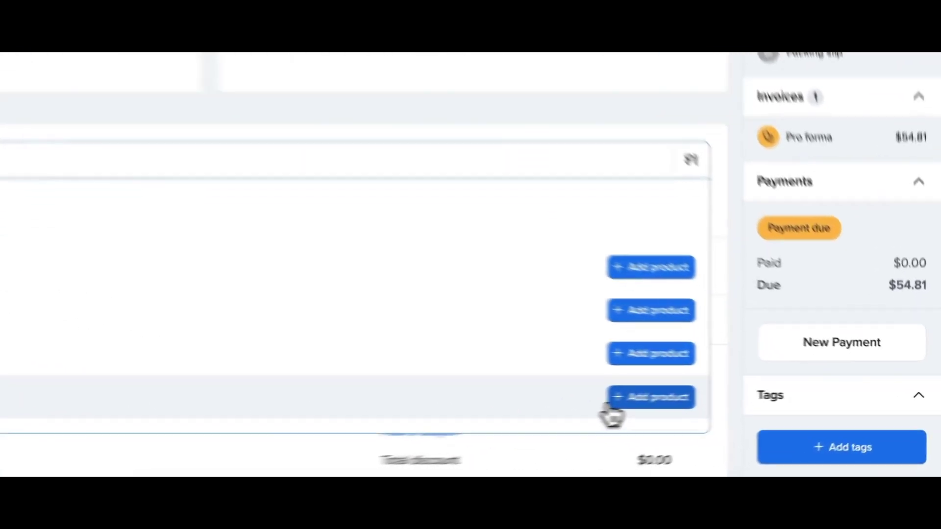
pyautogui.click(752, 424)
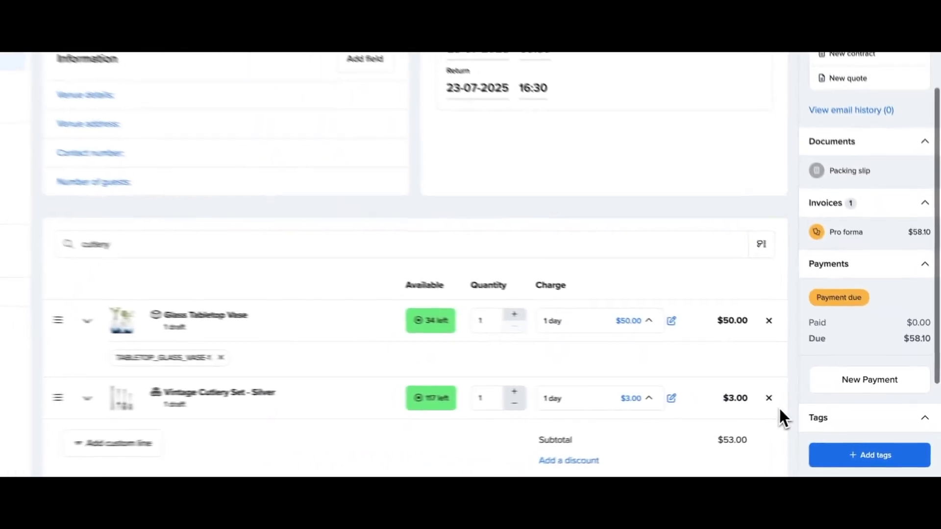
pyautogui.scroll(-3, 794, 414)
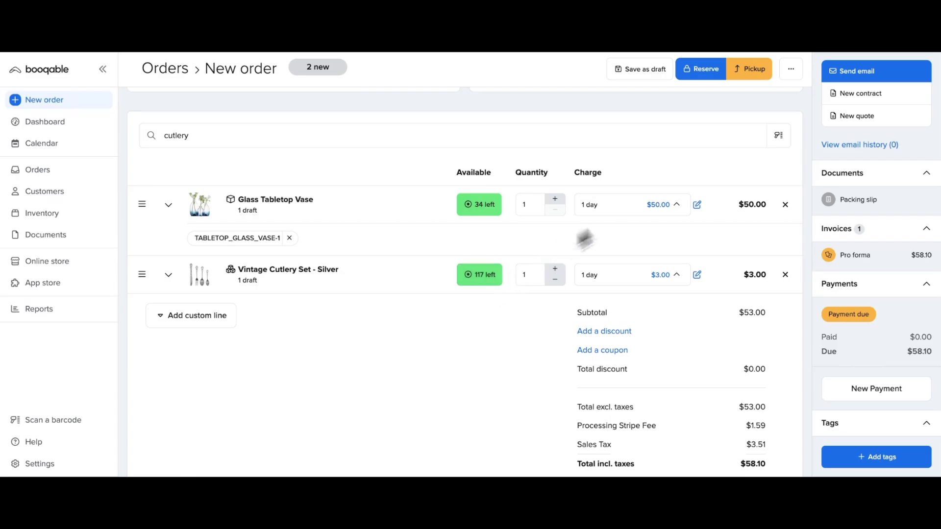
pyautogui.click(778, 135)
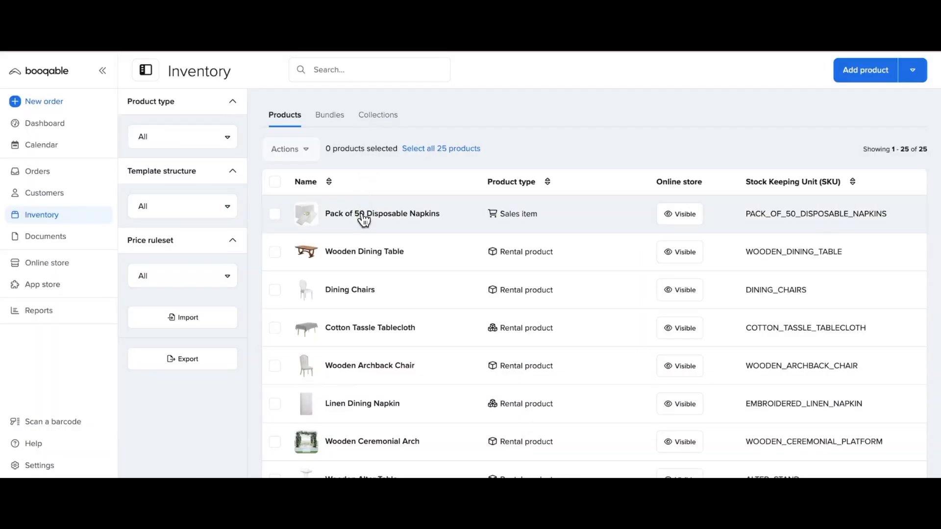
# Add 3 stock items to Pack of 50 Disposable Napkins, raising its stock to 103
pyautogui.click(363, 215)
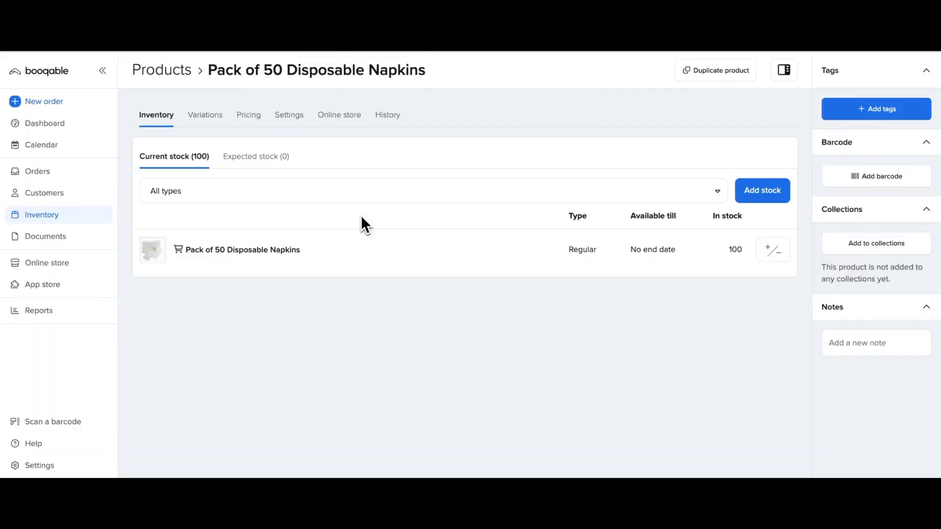
pyautogui.click(250, 117)
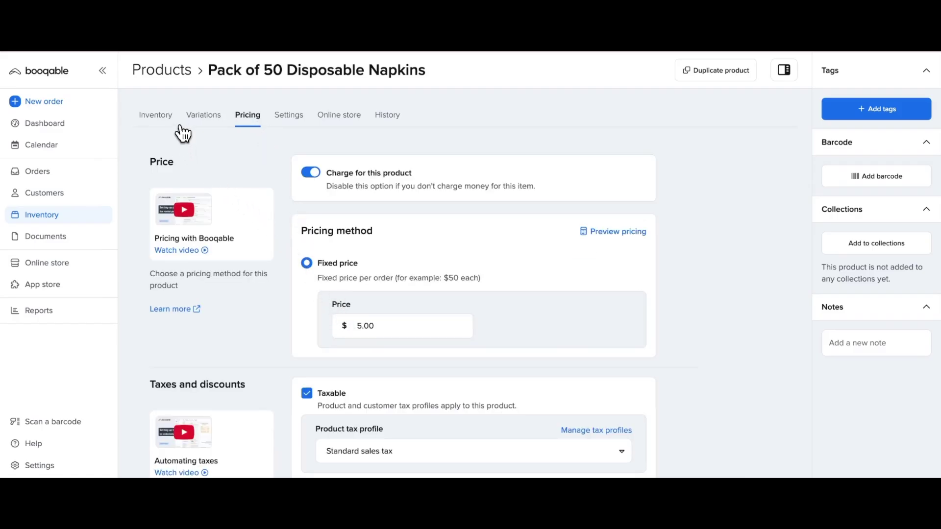
pyautogui.click(156, 116)
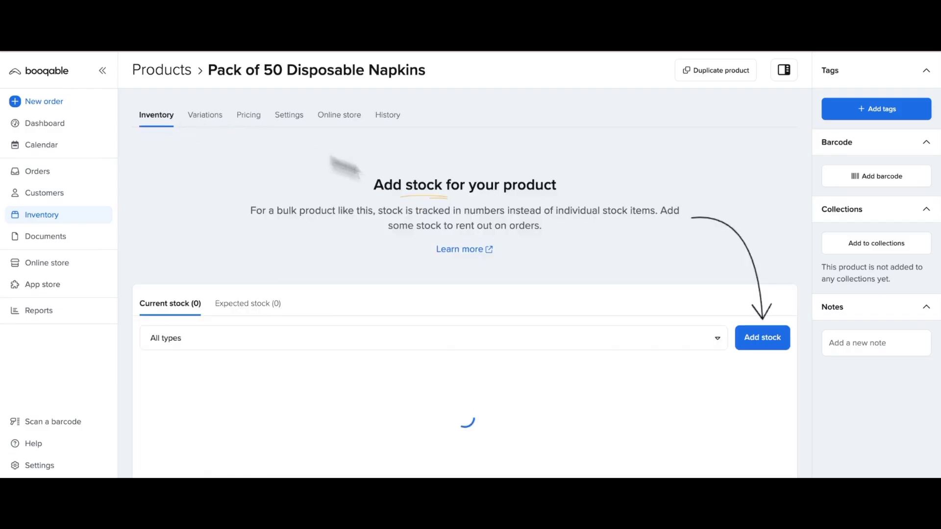
pyautogui.click(762, 190)
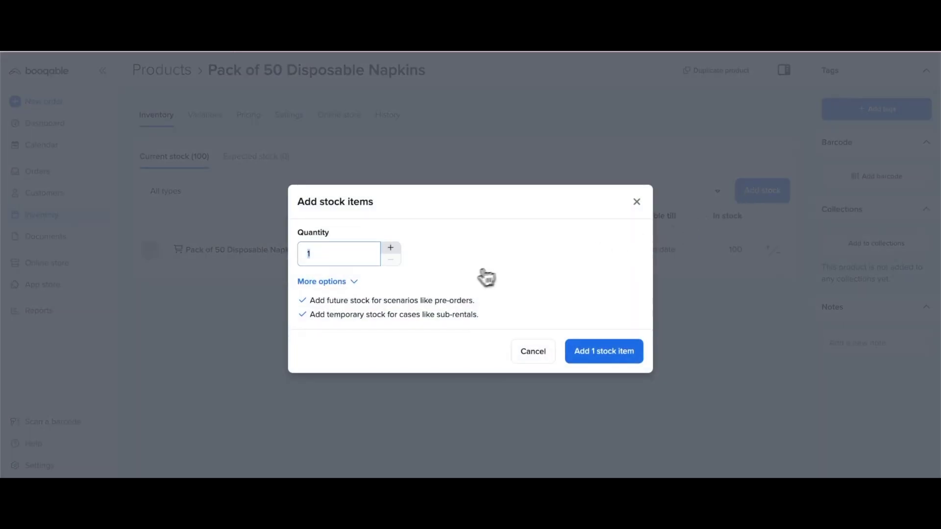
pyautogui.click(391, 247)
pyautogui.click(391, 247)
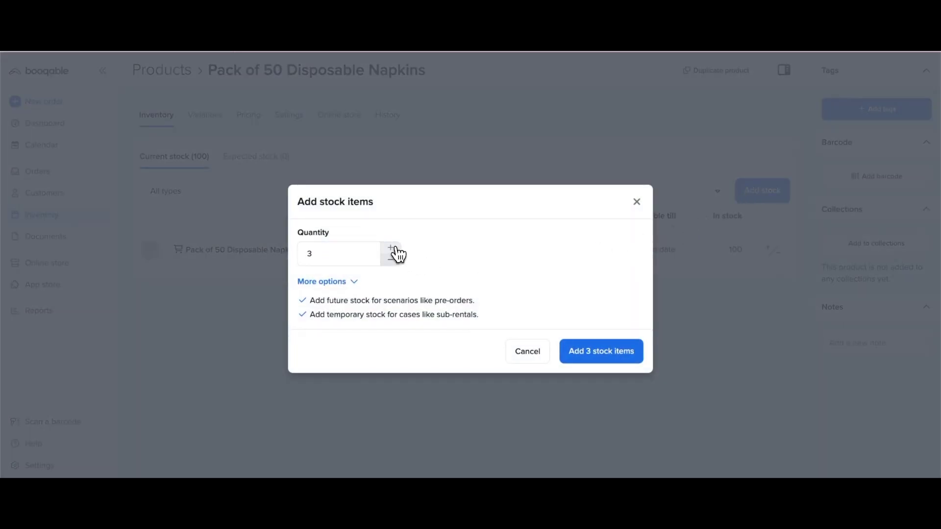
pyautogui.click(579, 351)
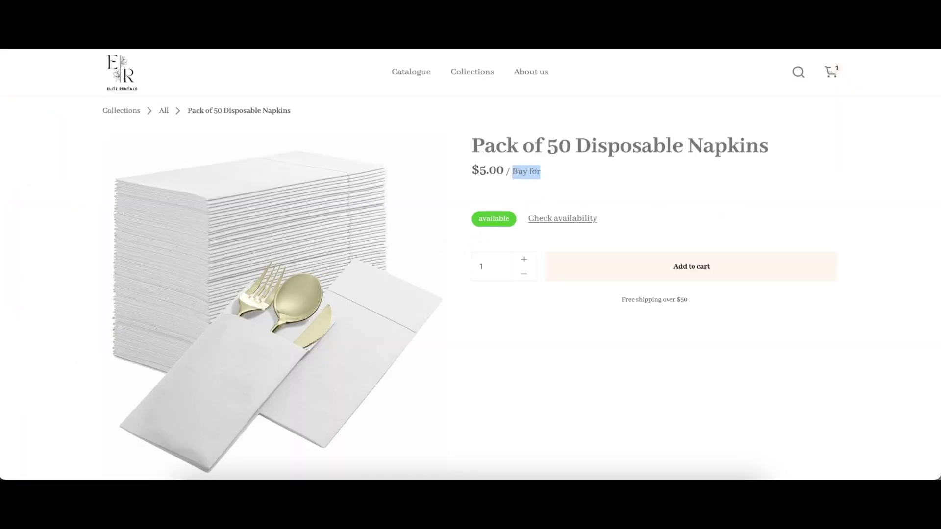
# Add the napkin pack to the store cart with Decor installation, for a $213.21 subtotal
pyautogui.click(659, 268)
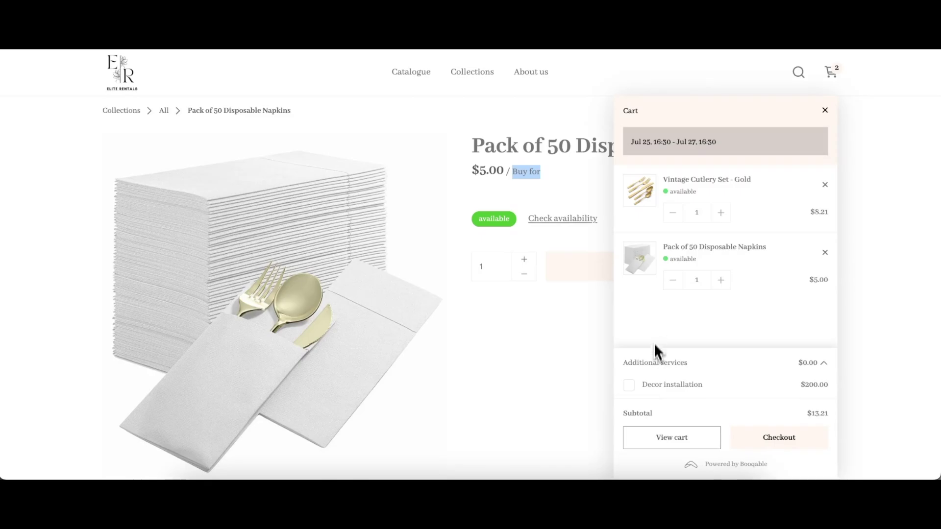
pyautogui.click(630, 386)
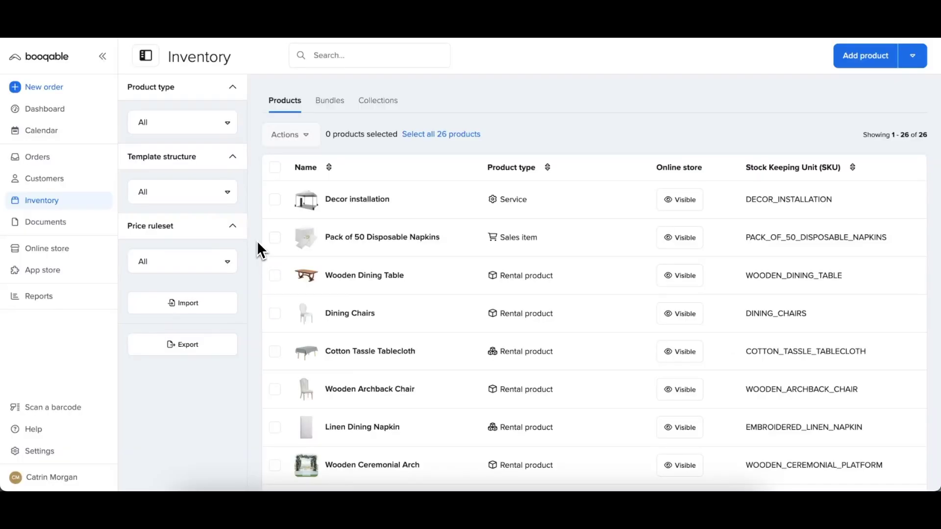
# Add Pack of 50 Disposable Napkins to the Standard Wedding Bundle, then return to Inventory
pyautogui.click(328, 100)
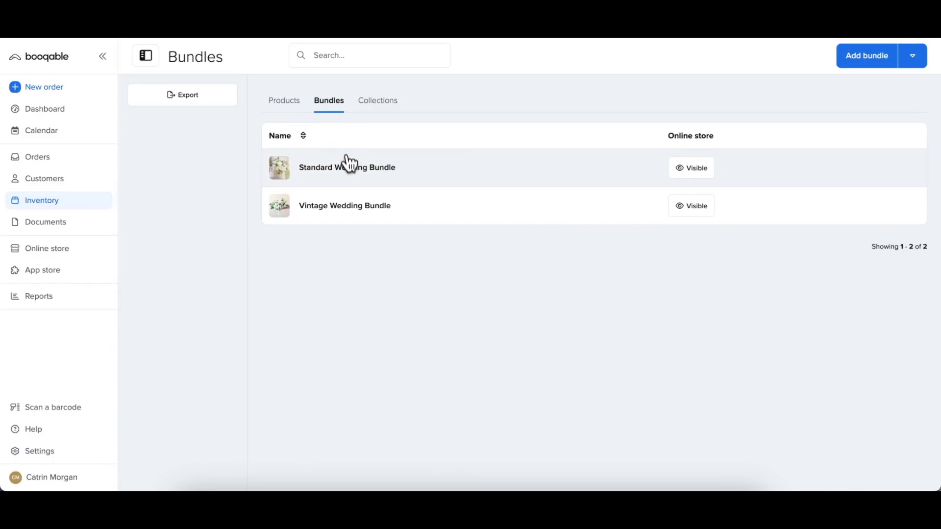
pyautogui.click(349, 167)
pyautogui.click(344, 155)
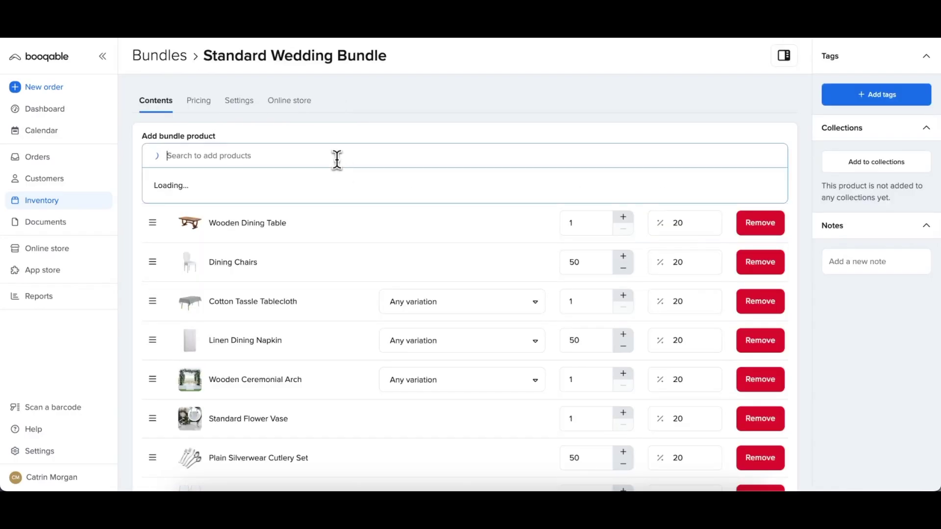
pyautogui.write('pack of')
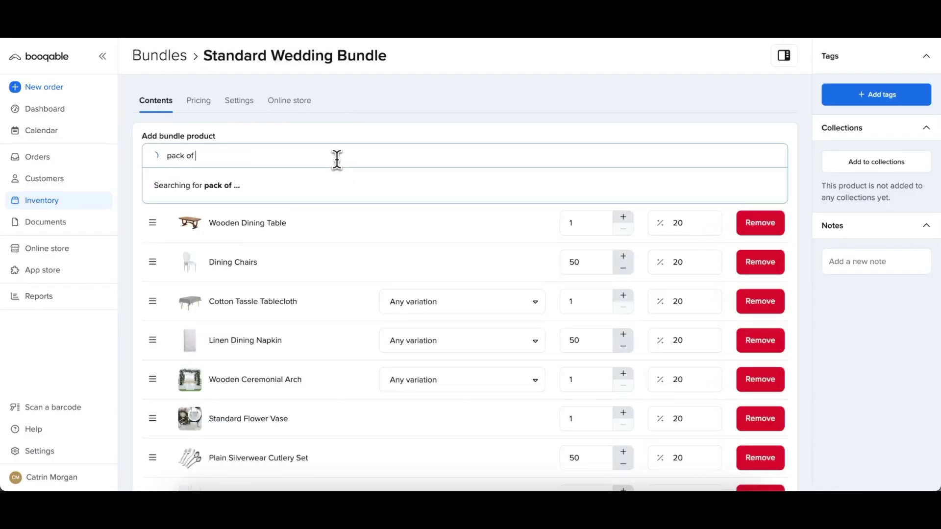
pyautogui.click(346, 237)
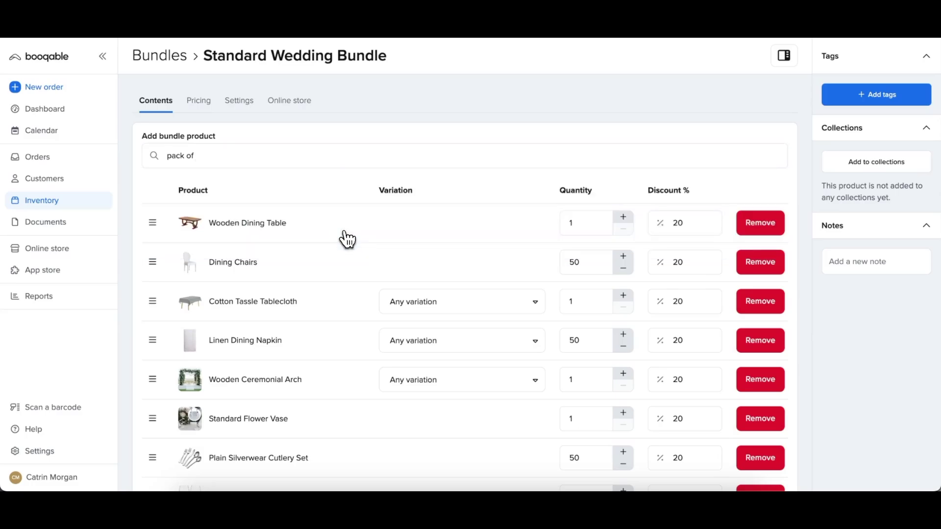
pyautogui.scroll(-3, 347, 236)
pyautogui.scroll(-3, 347, 237)
pyautogui.scroll(-3, 347, 236)
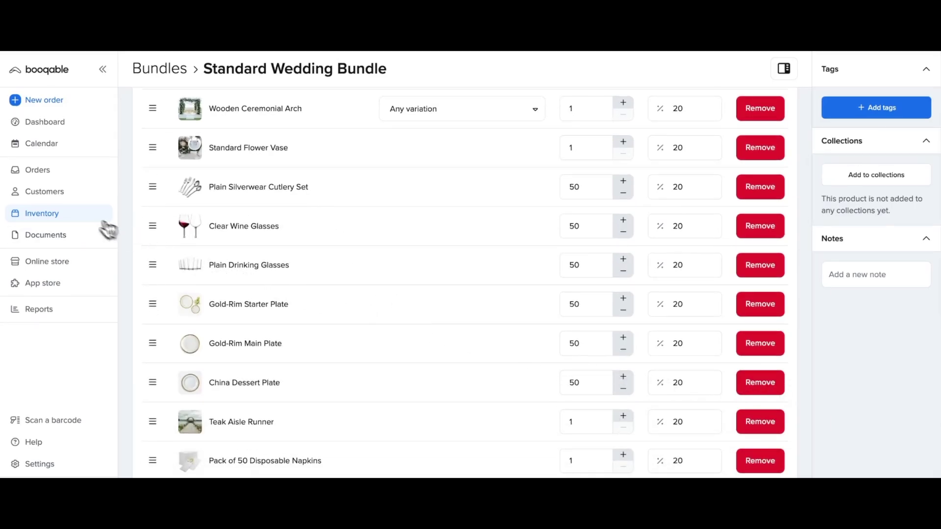
pyautogui.click(42, 200)
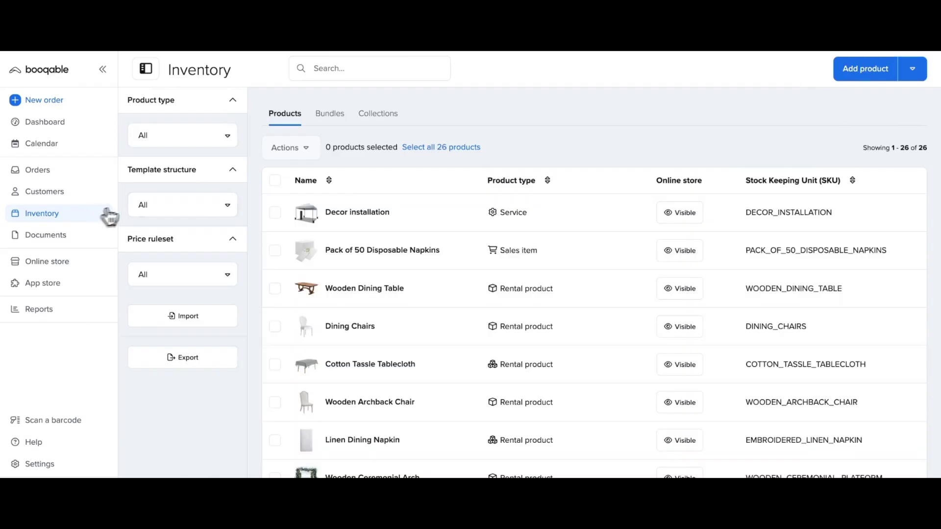
# Switch the Wooden Dining Table's pricing to a tiered pricing structure
pyautogui.click(346, 294)
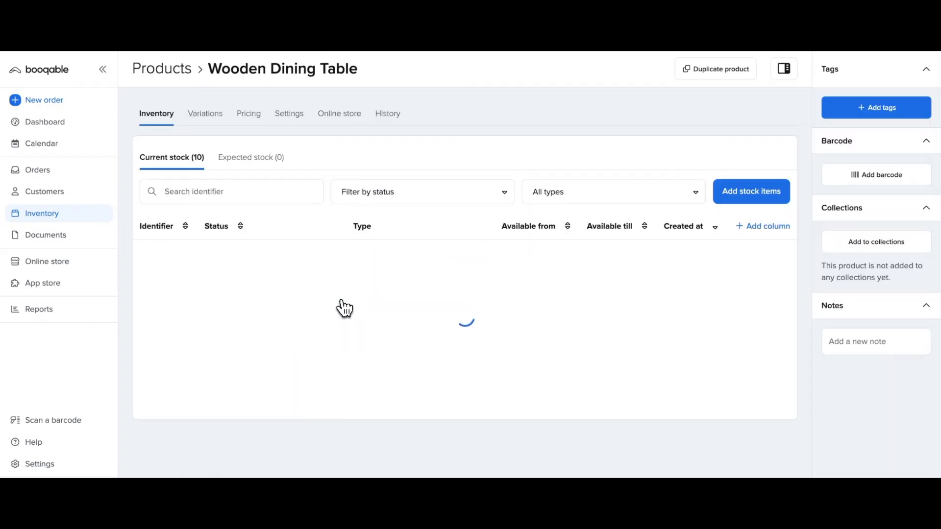
pyautogui.click(248, 113)
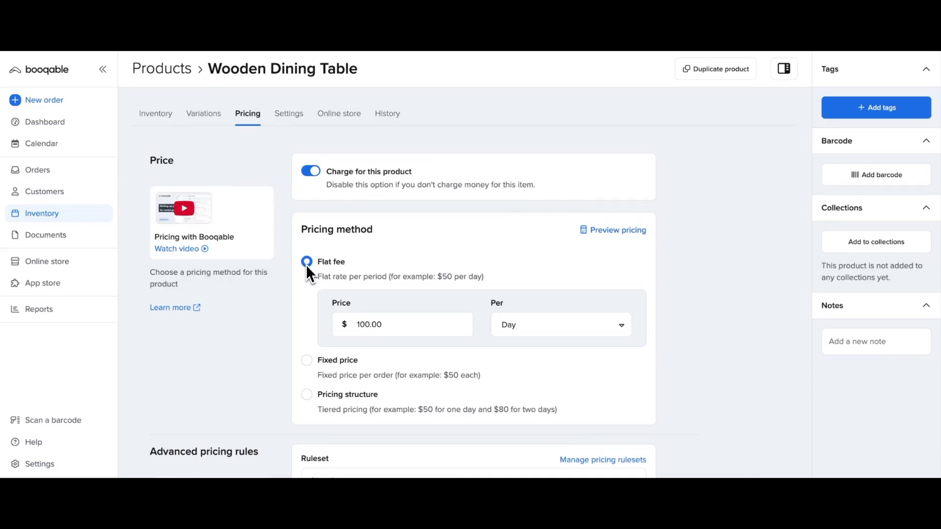
pyautogui.click(518, 325)
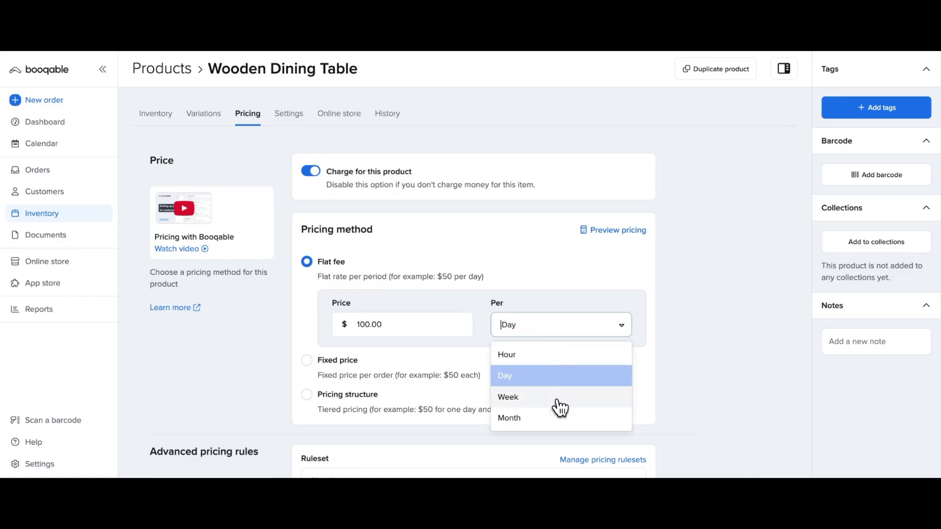
pyautogui.click(306, 360)
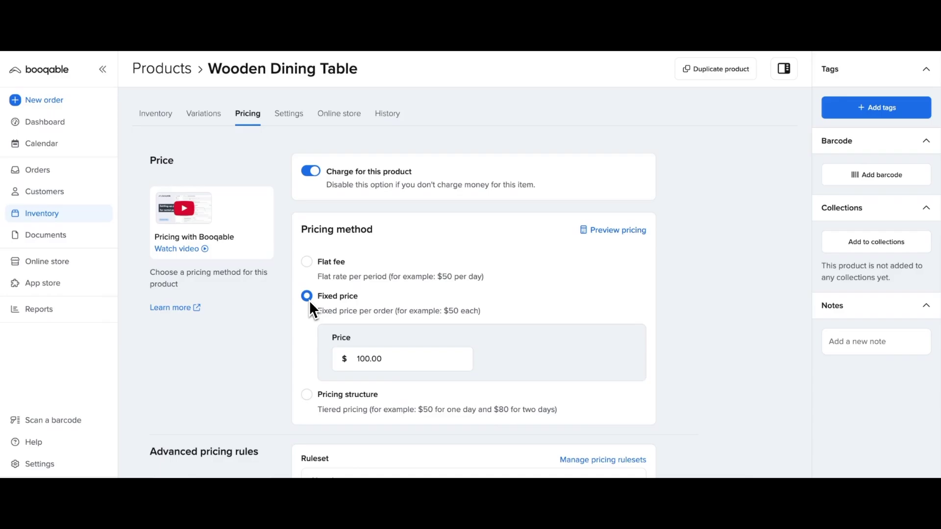
pyautogui.click(306, 395)
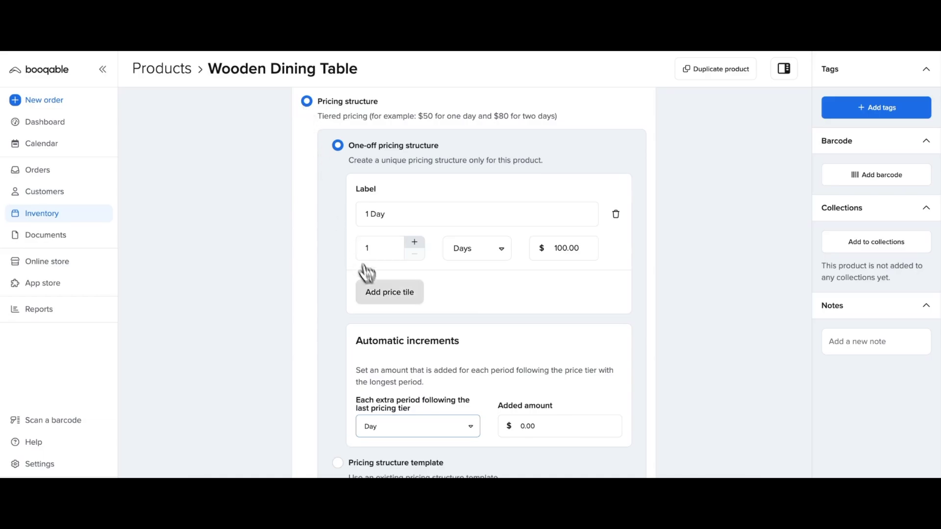
# Add a 2-day $150 tier, $50 per extra day, and the Summer + Weekend Surcharge ruleset
pyautogui.click(382, 291)
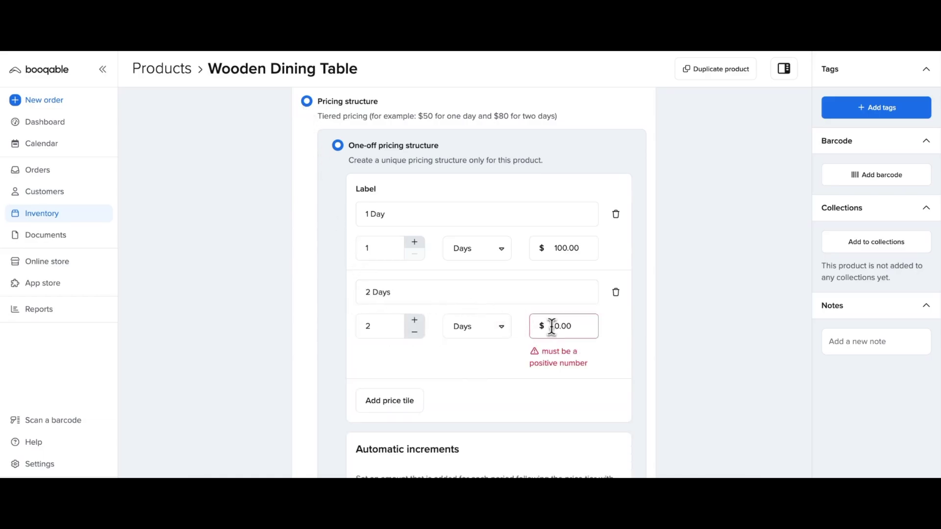
pyautogui.write('5')
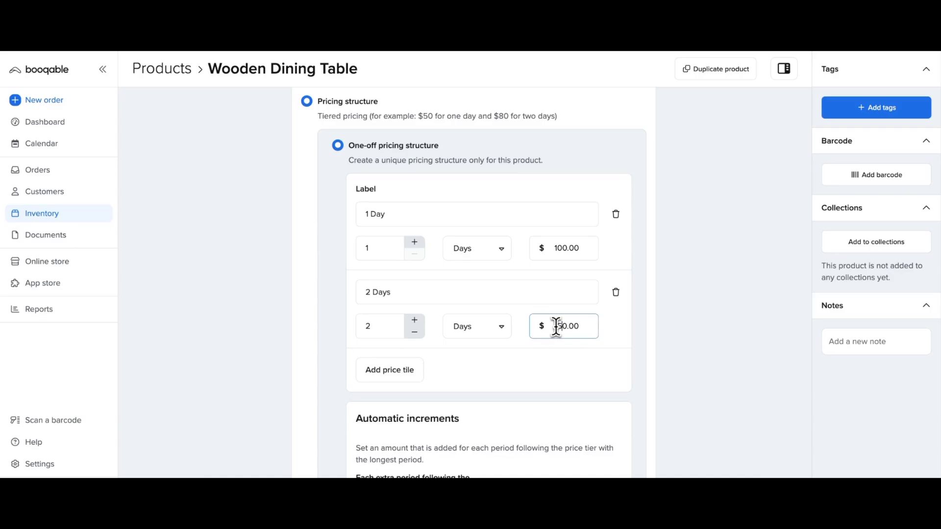
pyautogui.scroll(-2, 556, 355)
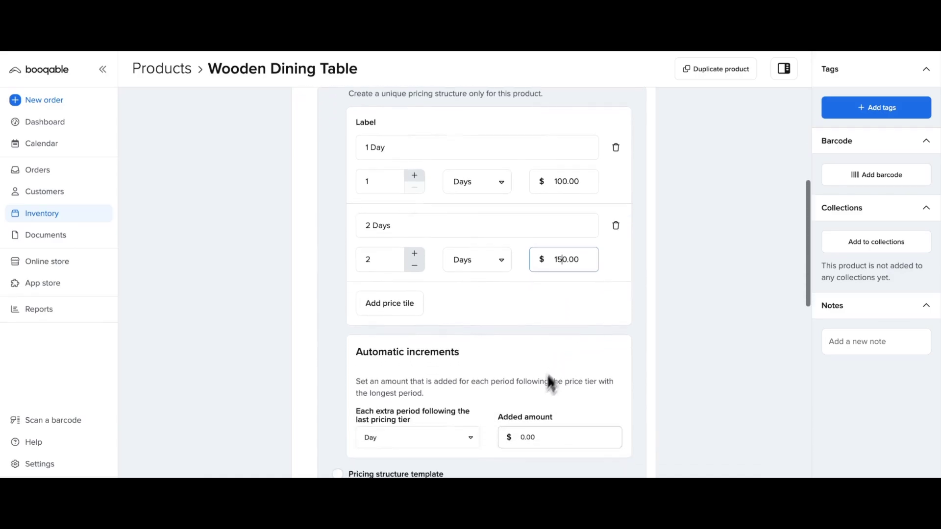
pyautogui.click(519, 437)
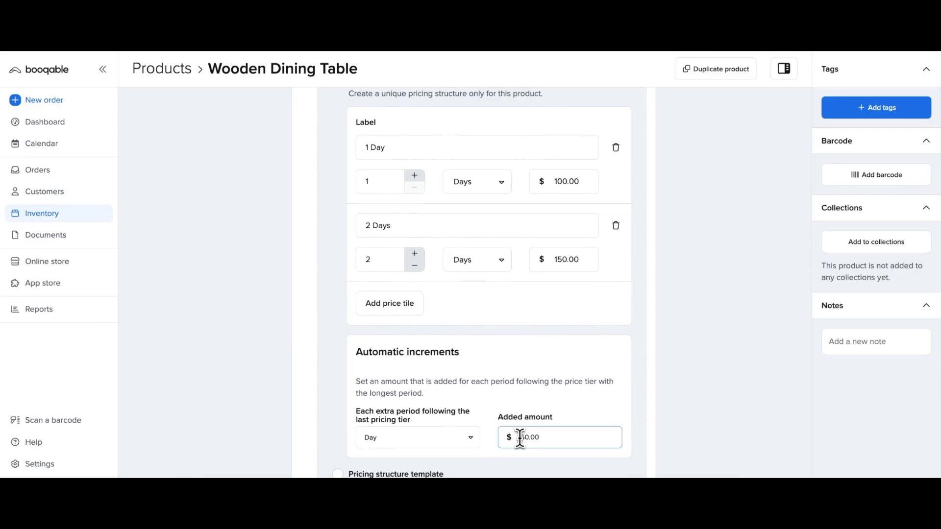
pyautogui.scroll(-1, 552, 434)
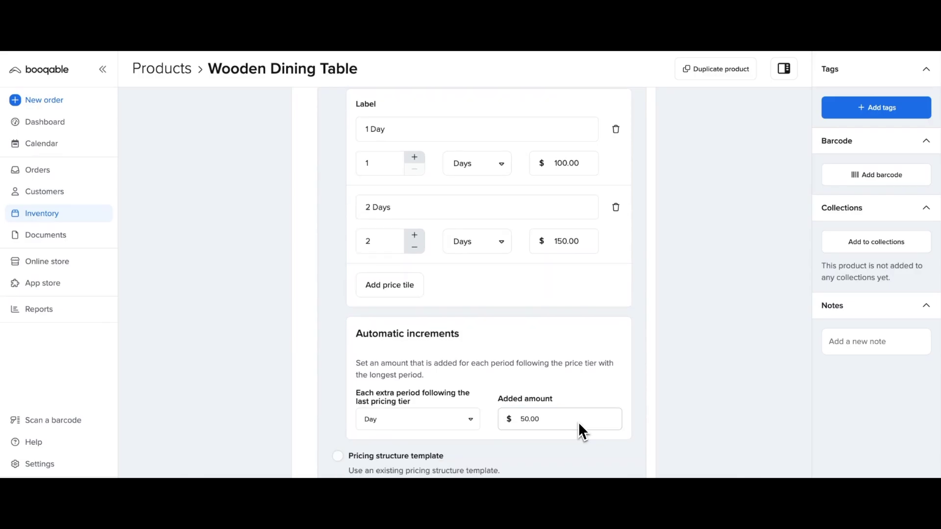
pyautogui.scroll(-5, 578, 422)
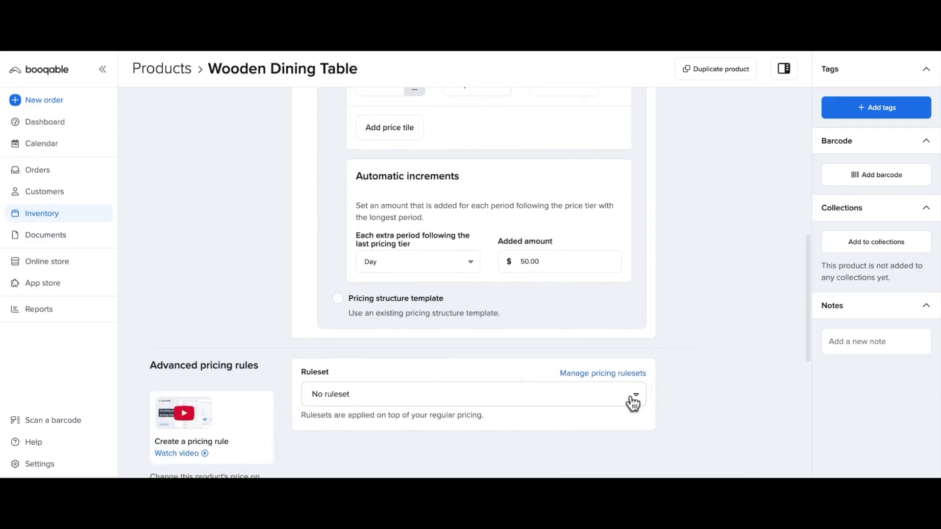
pyautogui.click(635, 394)
pyautogui.click(630, 446)
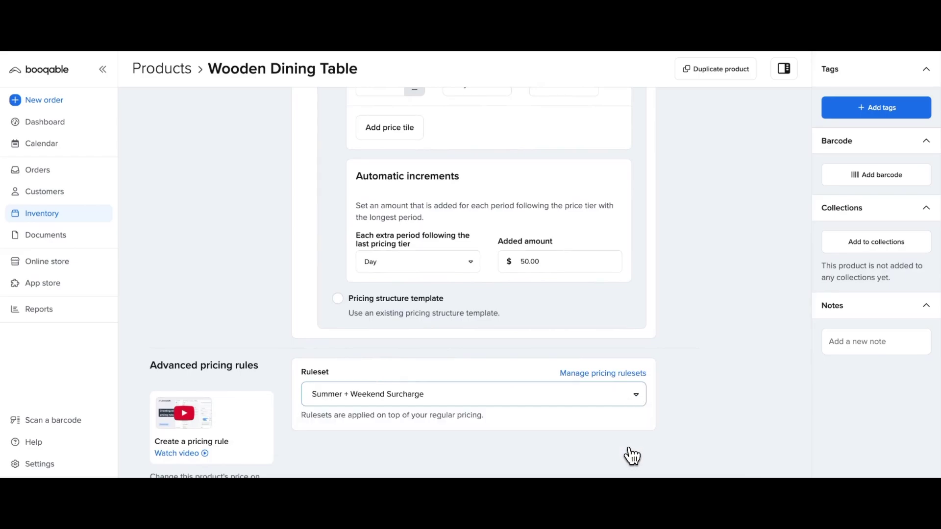
pyautogui.click(617, 373)
pyautogui.write('20')
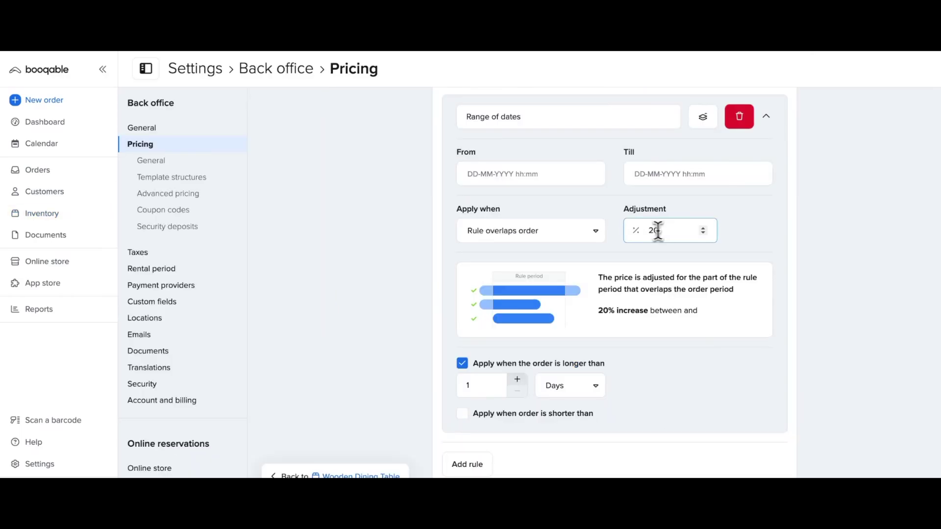
pyautogui.click(540, 174)
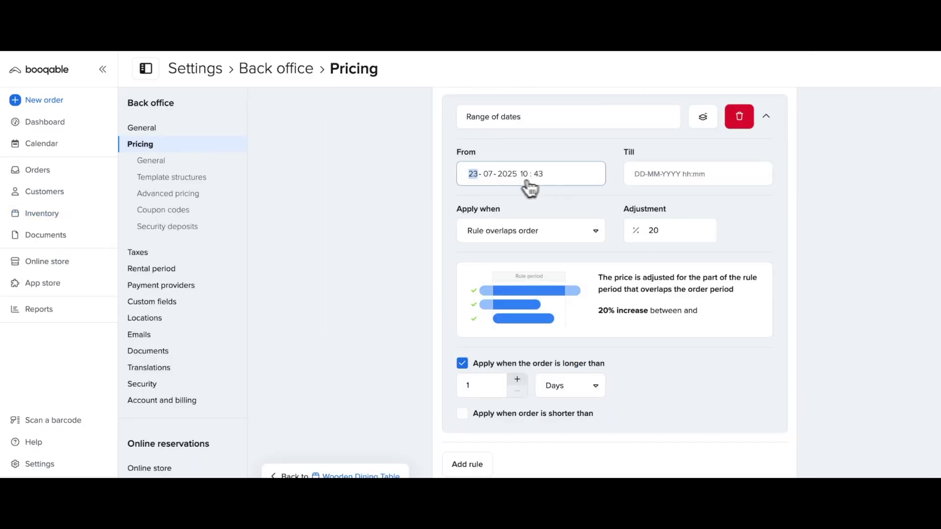
pyautogui.write('1 - 0')
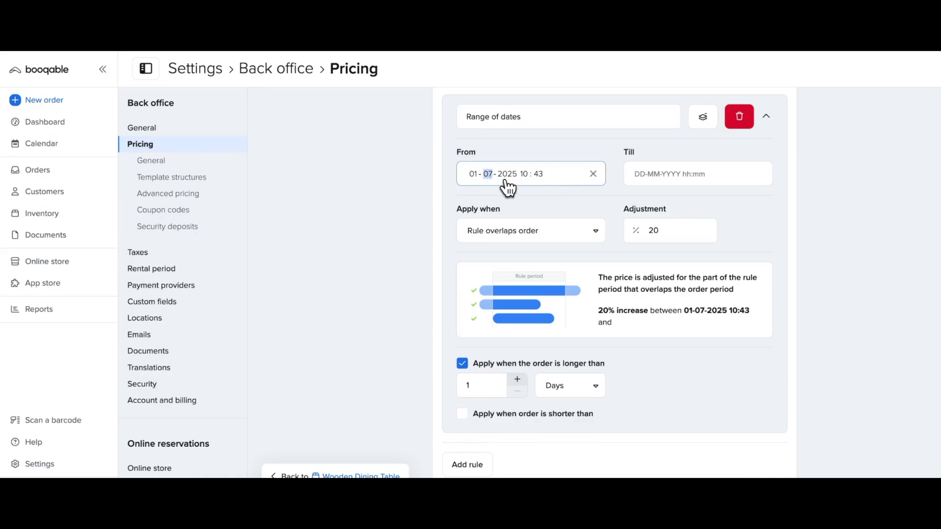
pyautogui.write('5')
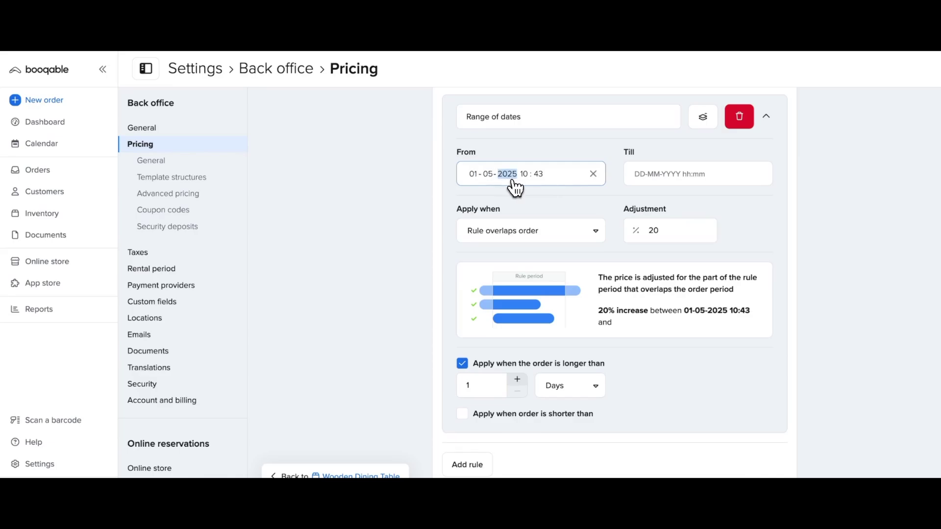
pyautogui.click(644, 177)
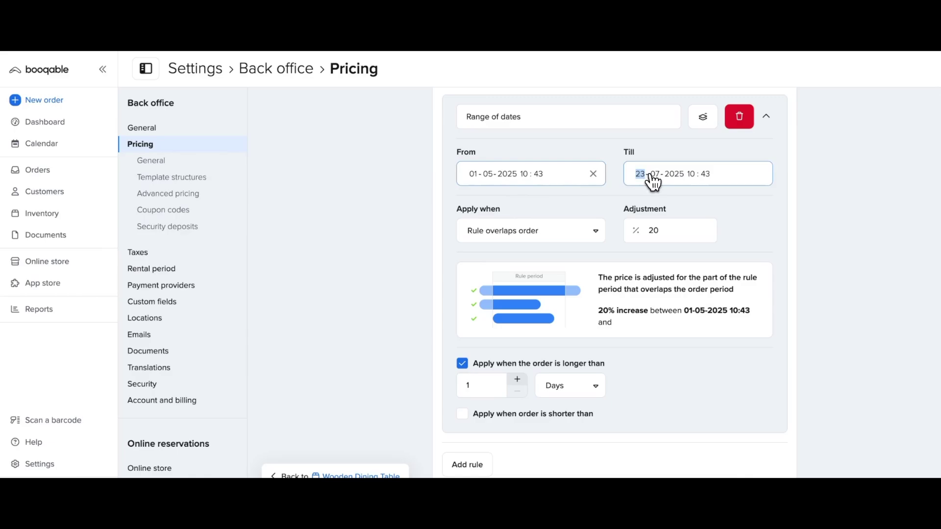
pyautogui.write('1 - ')
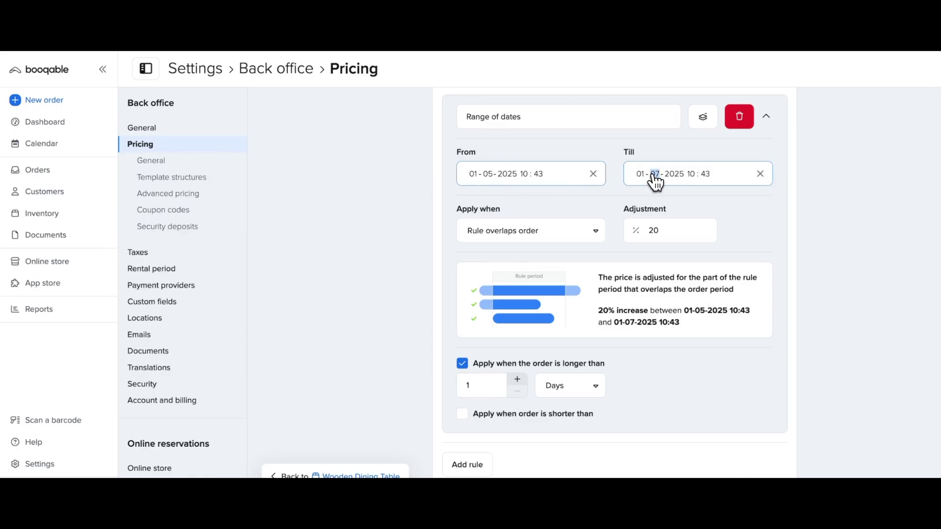
pyautogui.write('10')
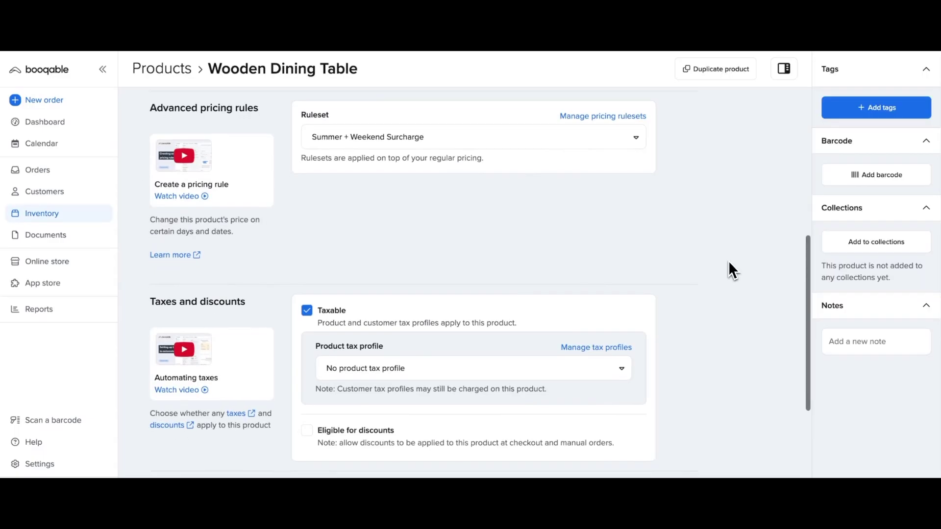
# Apply Standard sales tax, enable discounts, set a $30 security deposit, and save the table
pyautogui.click(609, 368)
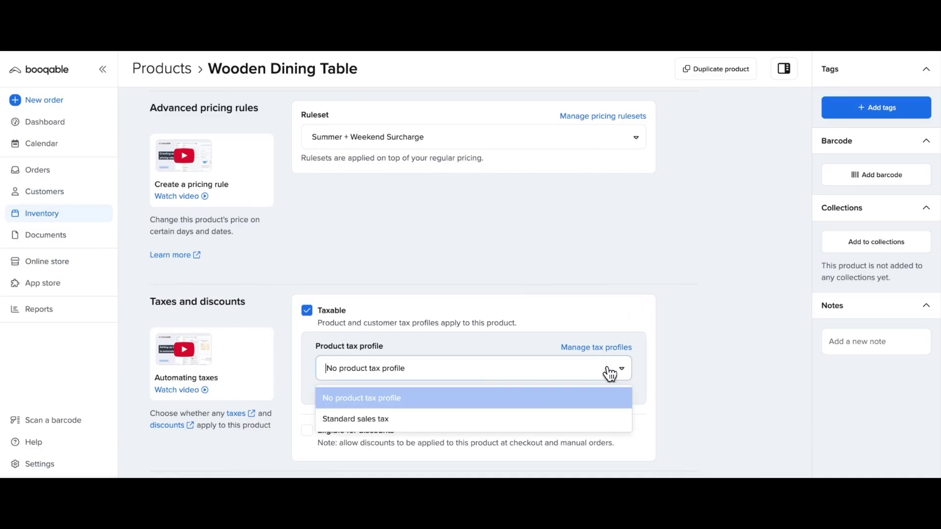
pyautogui.click(609, 408)
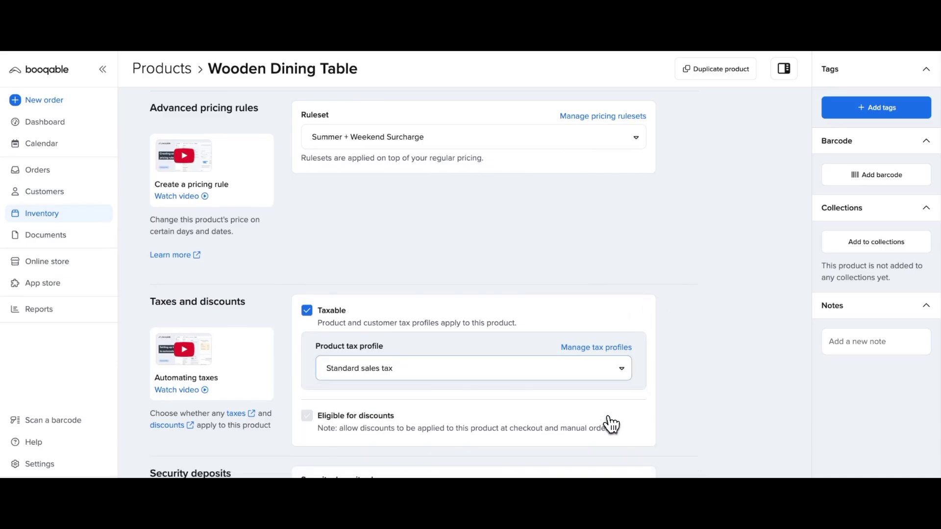
pyautogui.click(365, 430)
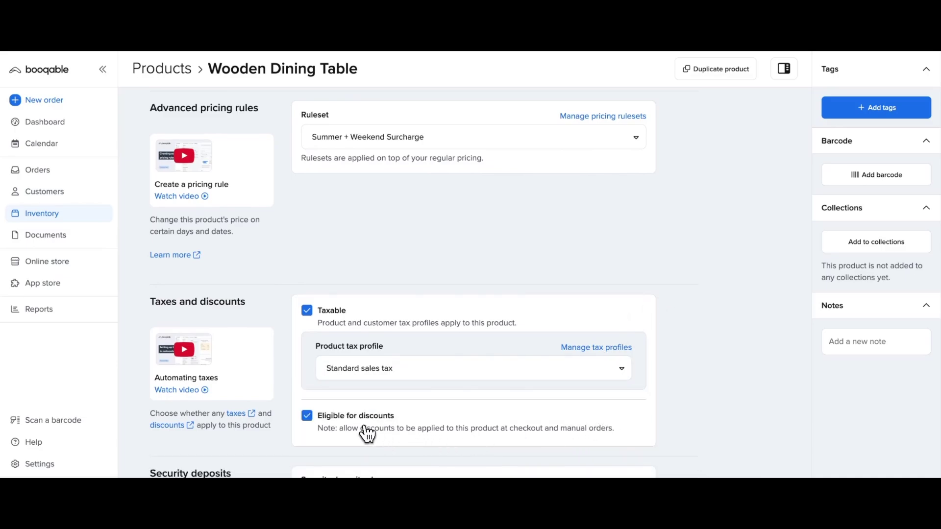
pyautogui.scroll(-5, 367, 434)
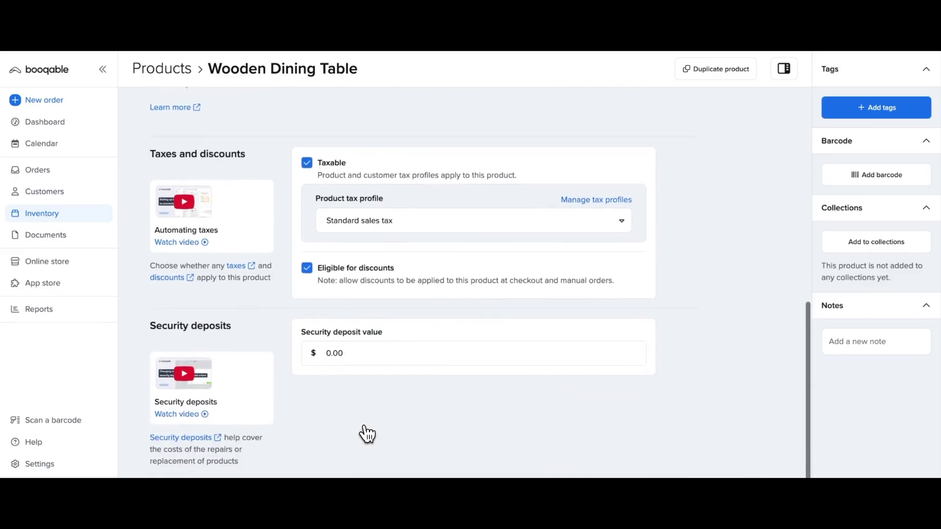
pyautogui.scroll(-1, 367, 434)
pyautogui.click(332, 344)
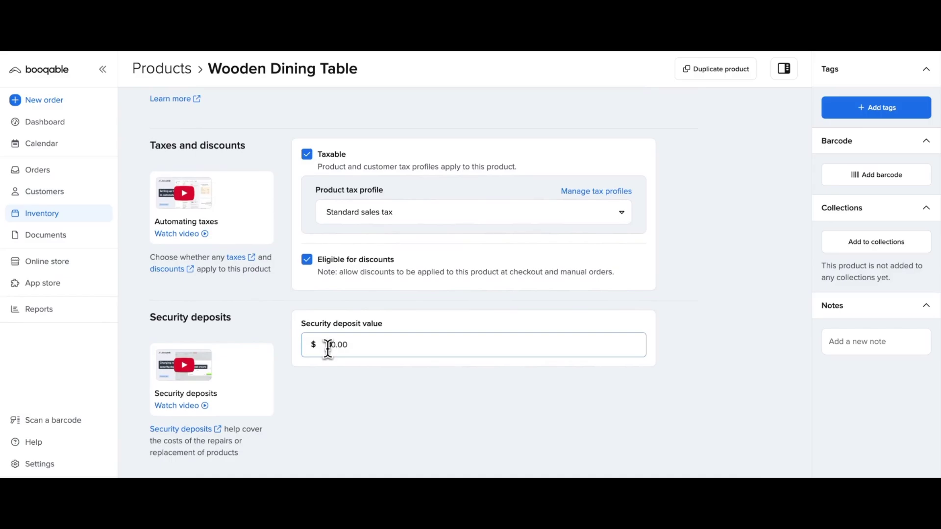
pyautogui.write('3')
pyautogui.scroll(-2, 382, 398)
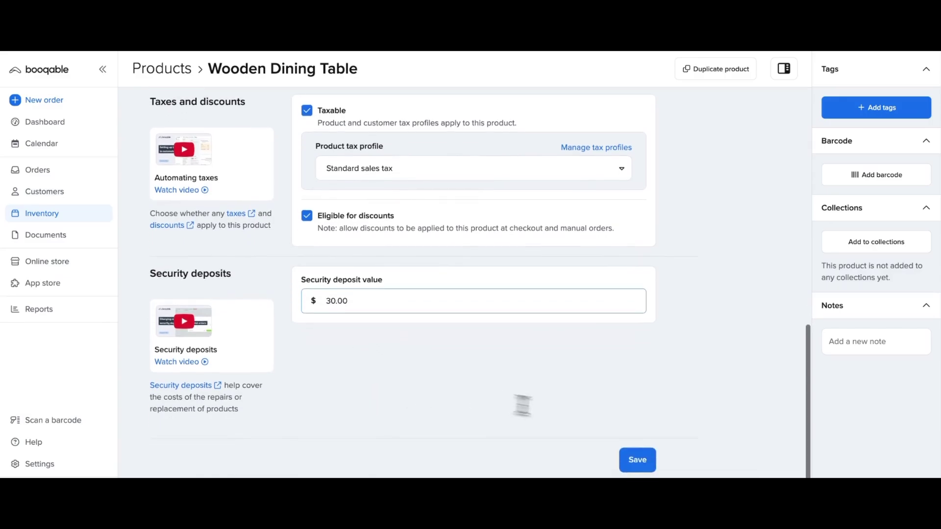
pyautogui.click(636, 460)
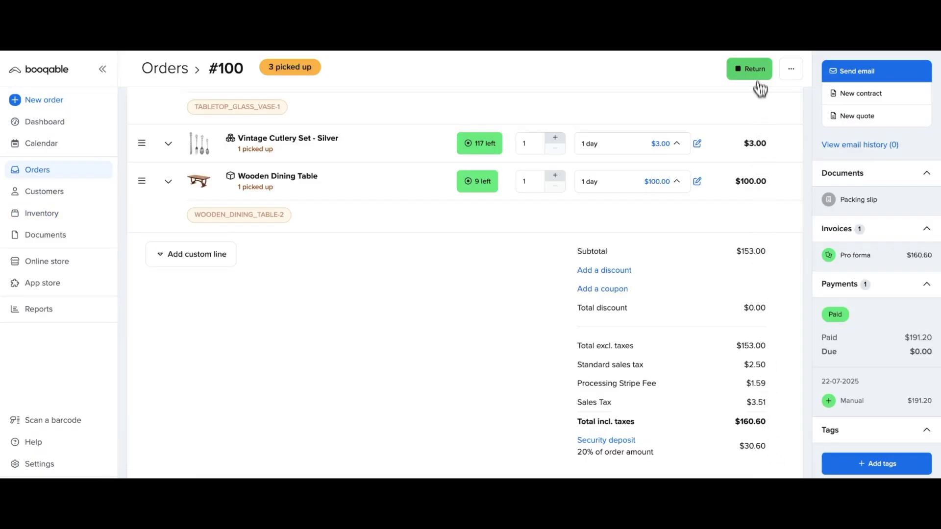
# Return all 3 items of order #100
pyautogui.click(751, 68)
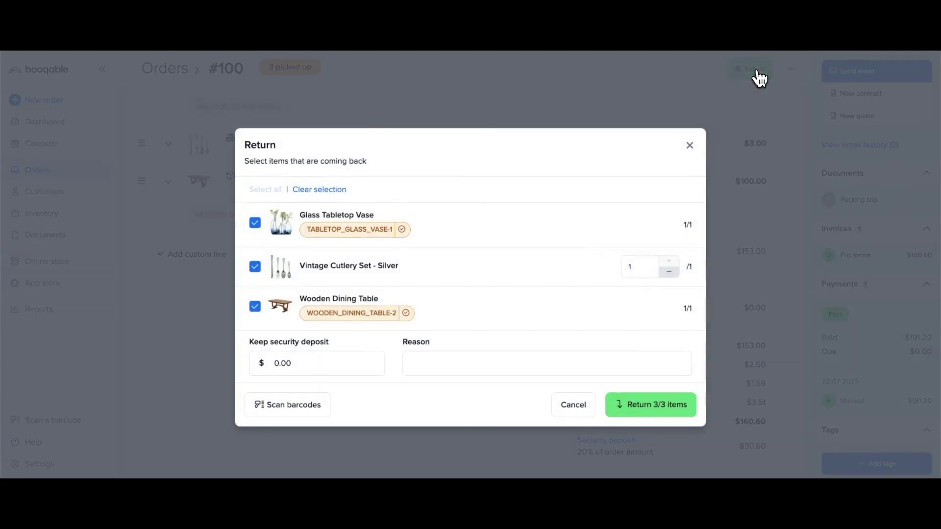
pyautogui.click(452, 362)
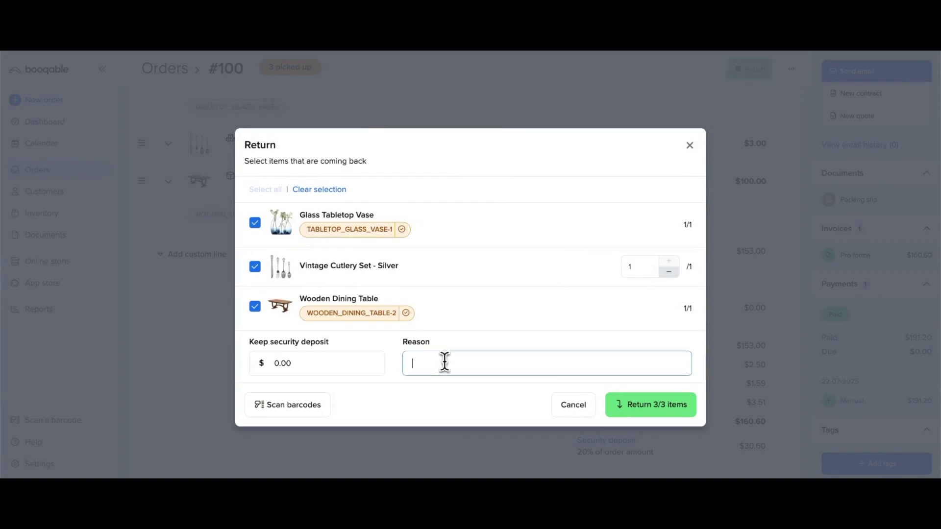
pyautogui.click(632, 404)
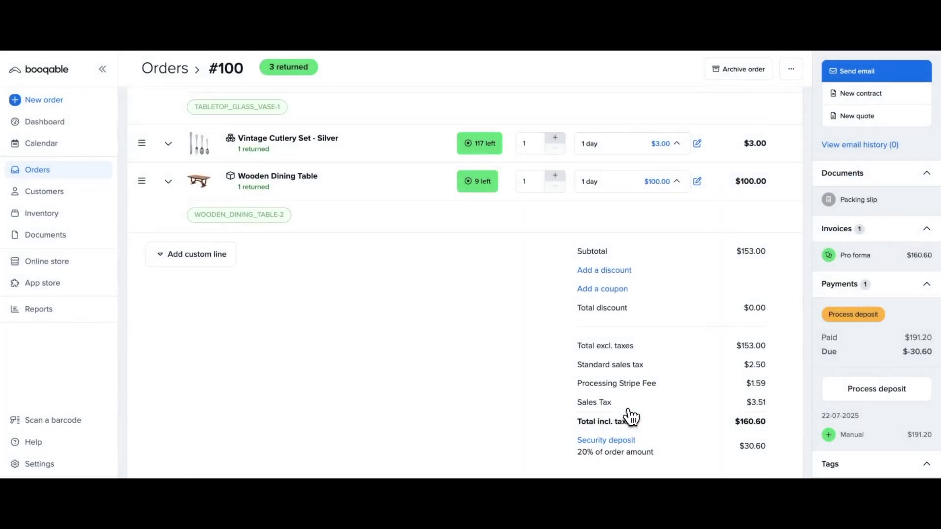
# Refund the $30.60 security deposit with Cash / other
pyautogui.click(860, 389)
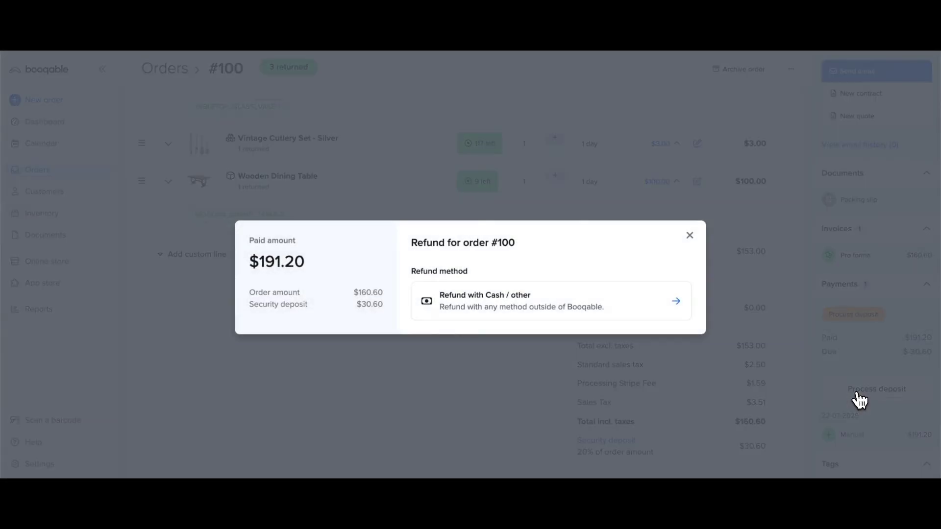
pyautogui.click(676, 302)
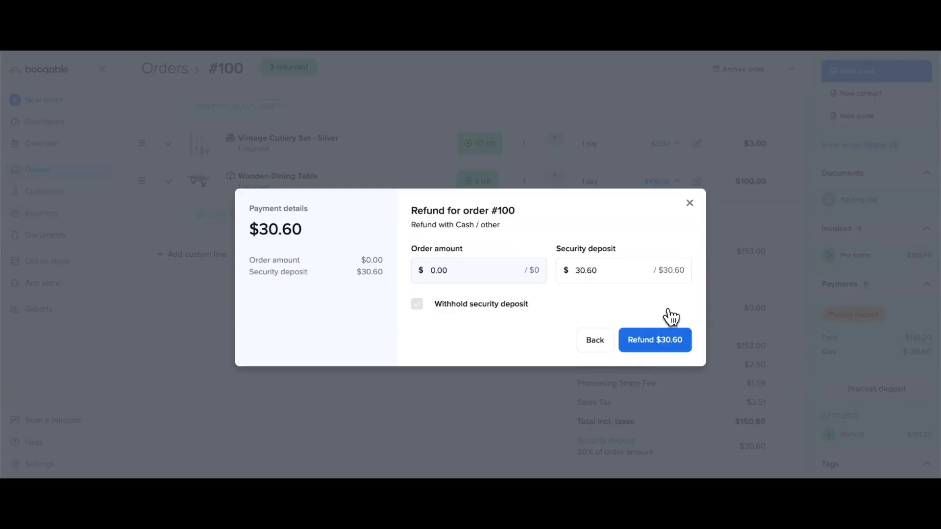
pyautogui.click(662, 340)
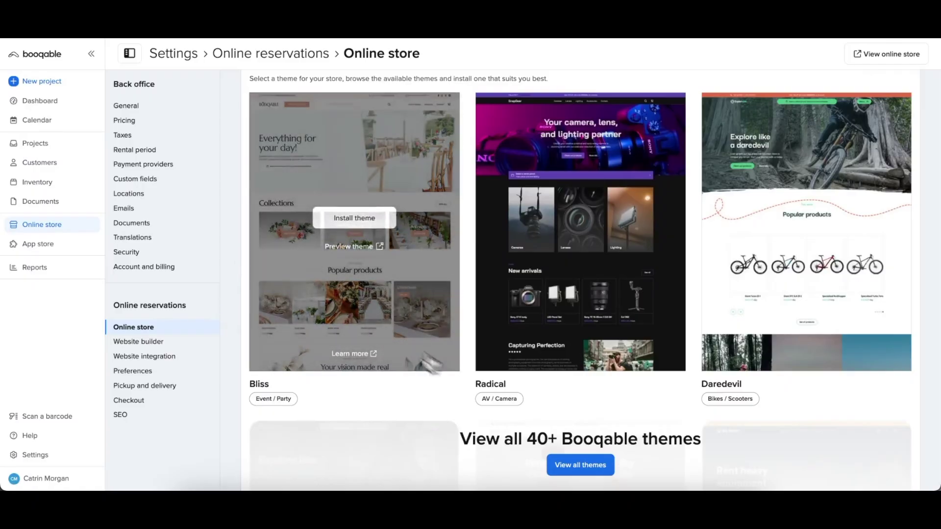
# Filter themes by Bikes / Scooters, install Daredevil, and edit it in the Website builder
pyautogui.click(557, 461)
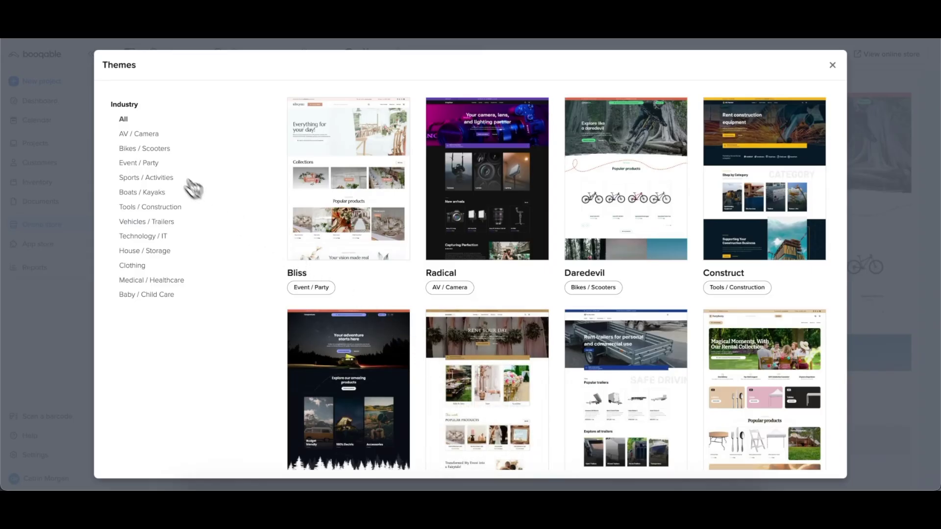
pyautogui.click(145, 149)
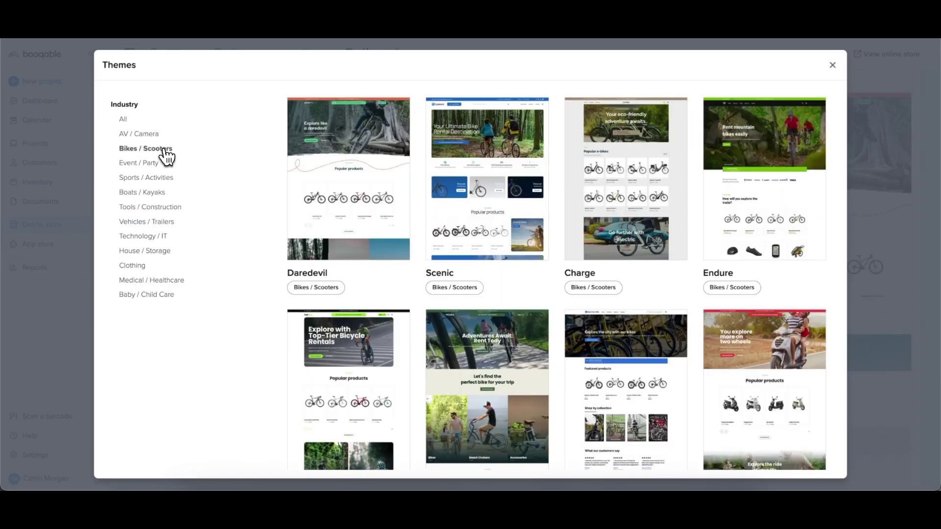
pyautogui.moveTo(348, 191)
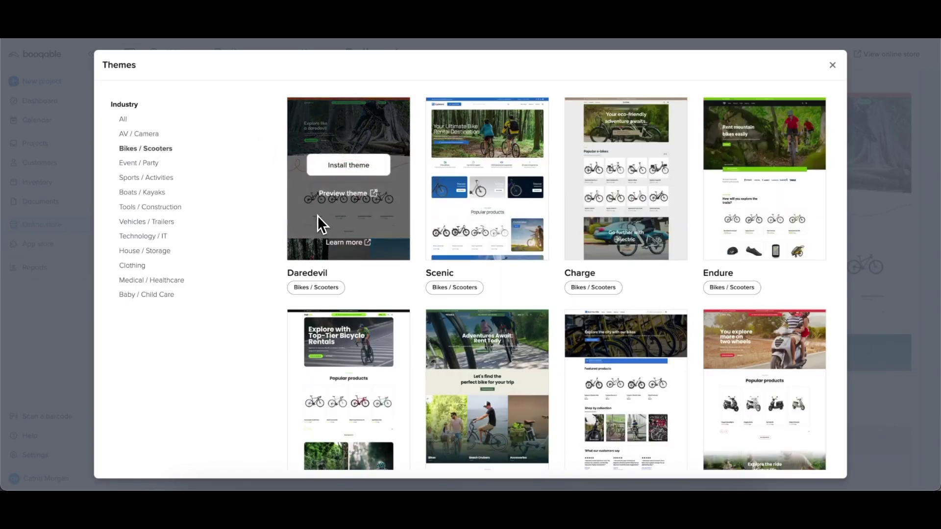
pyautogui.click(348, 164)
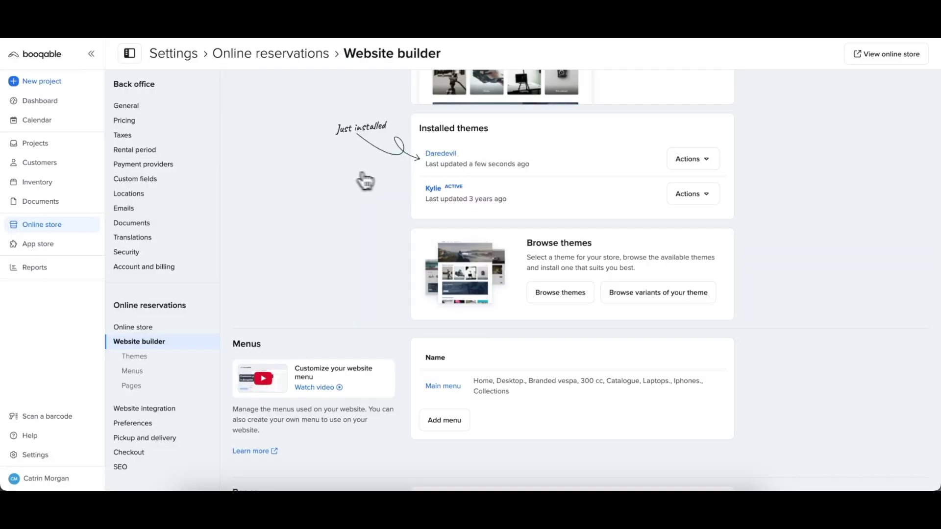
pyautogui.click(681, 163)
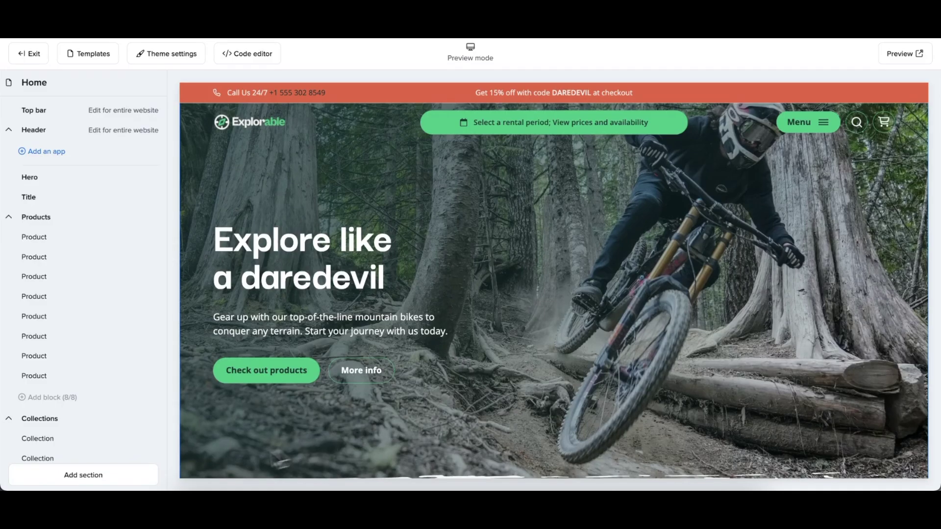
# Add a Products section showing Popular products bikes to the Daredevil home page
pyautogui.click(144, 475)
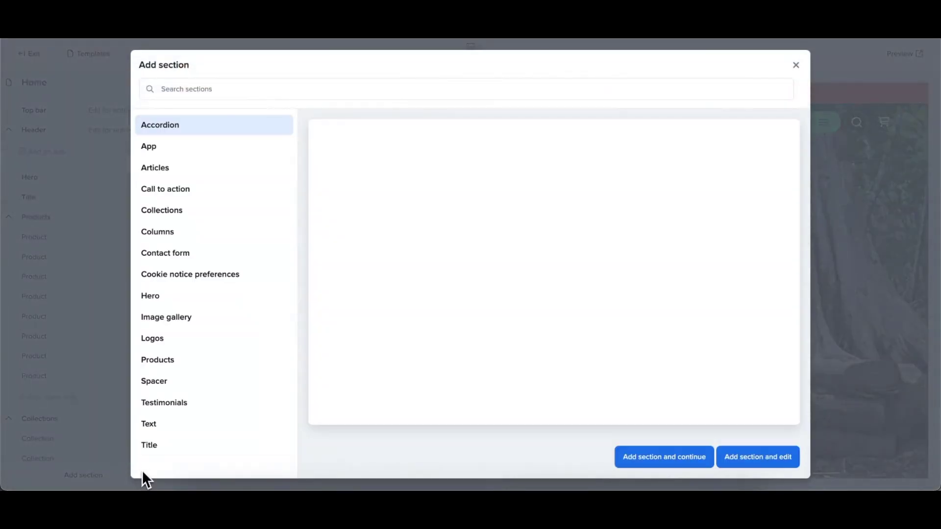
pyautogui.click(173, 366)
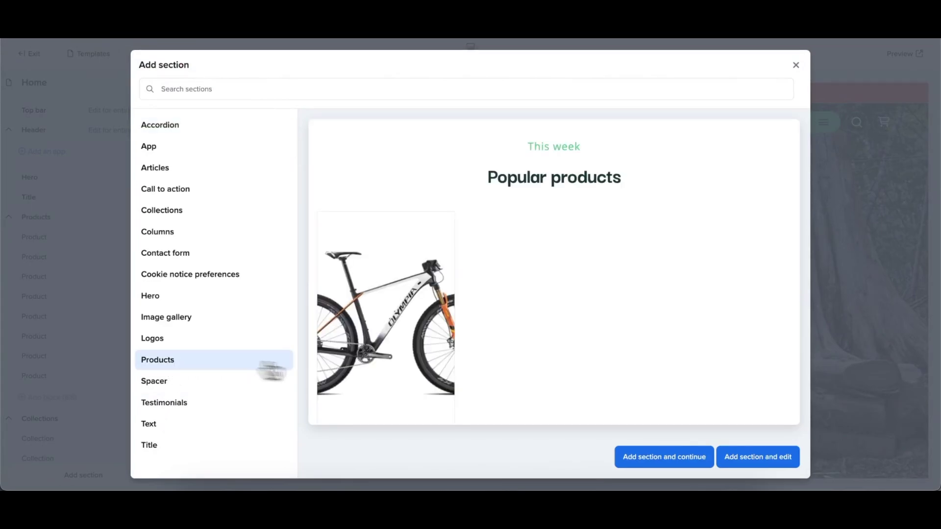
pyautogui.click(757, 457)
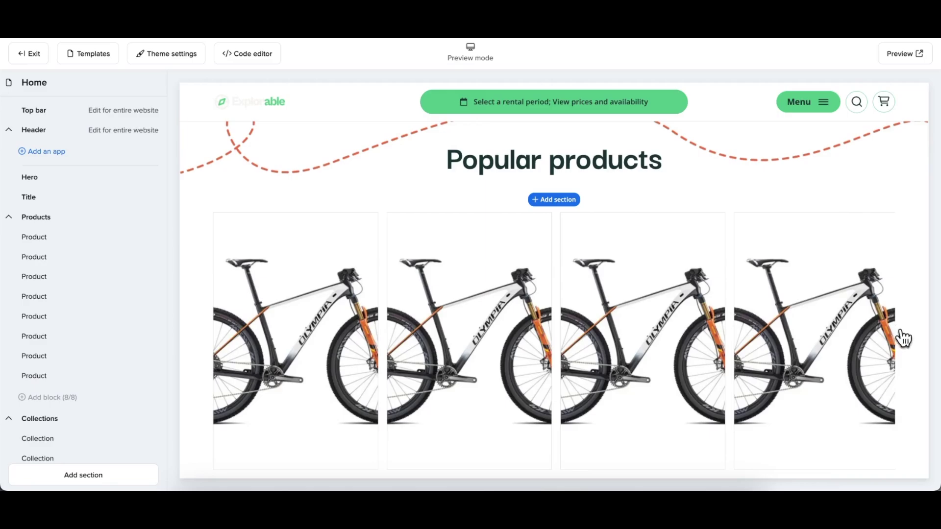
pyautogui.hscroll(5, 893, 342)
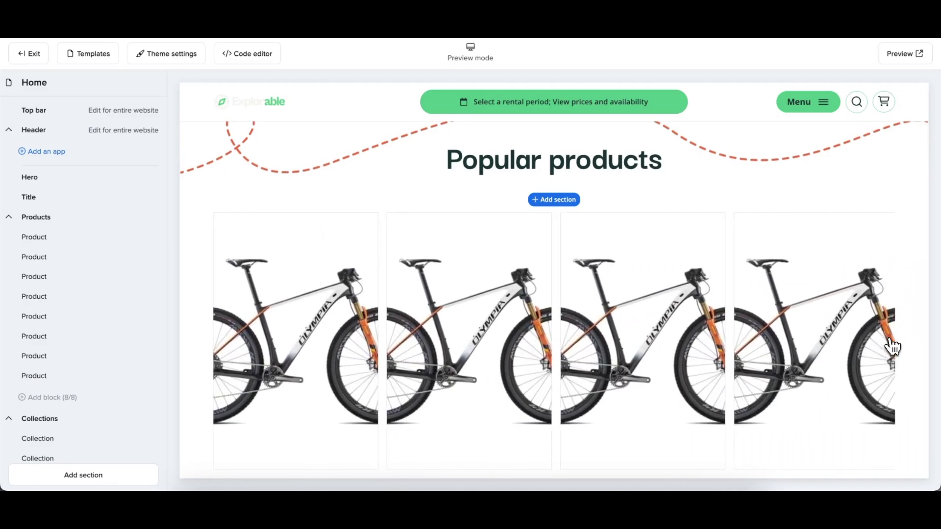
# Set colour scheme 1's accent background to #C75490 and accent outline to #C754A8
pyautogui.click(175, 58)
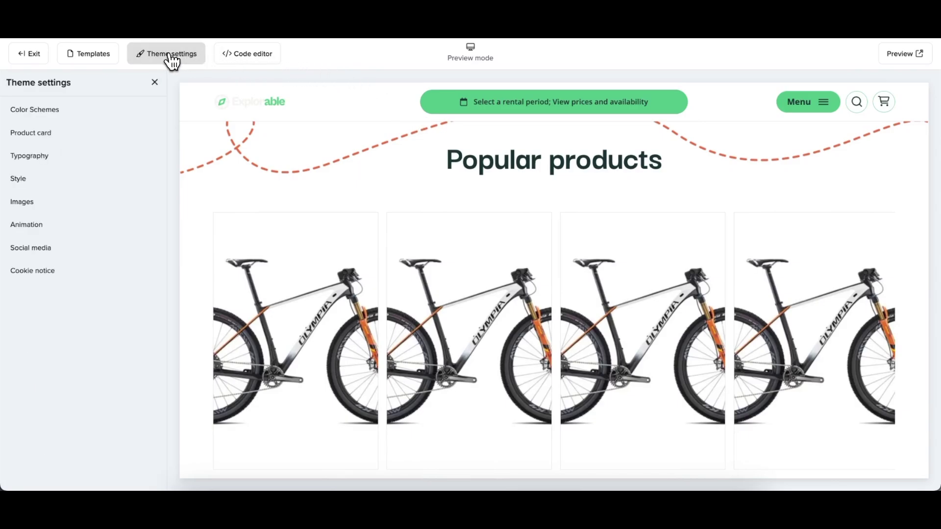
pyautogui.click(104, 119)
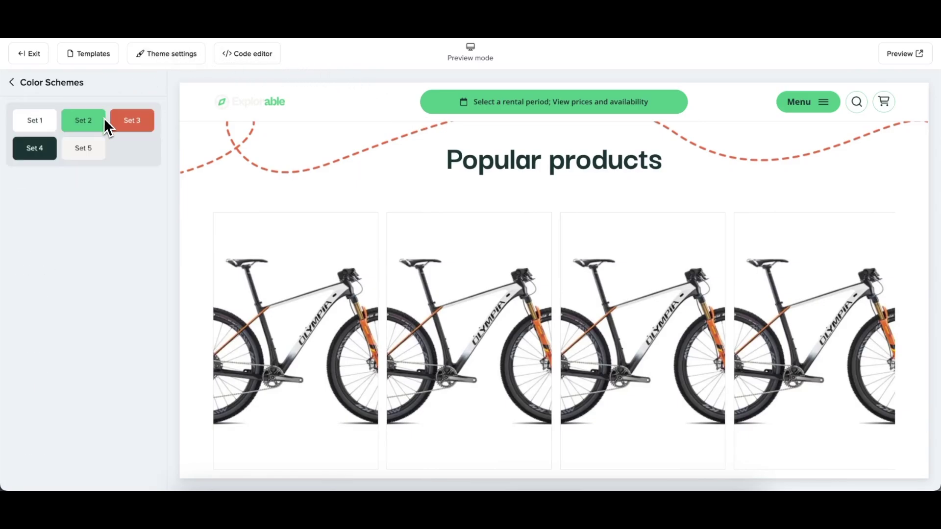
pyautogui.click(58, 119)
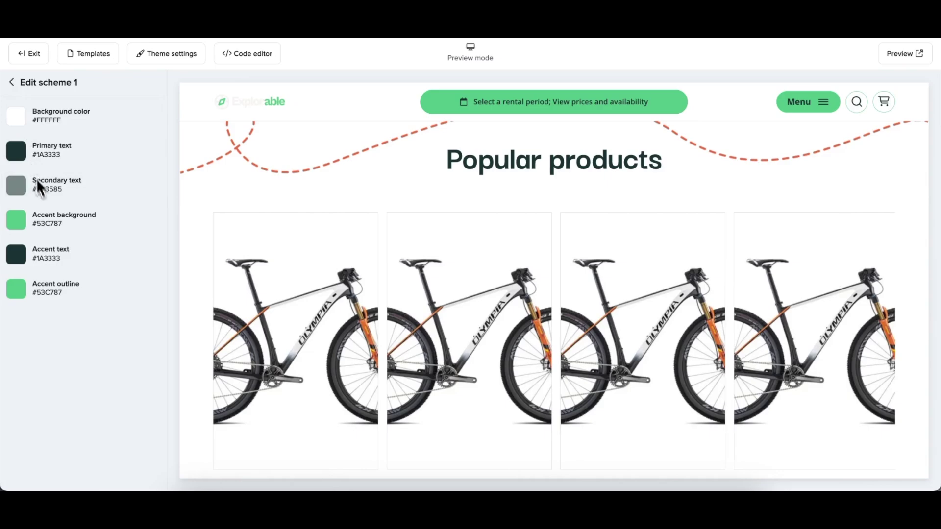
pyautogui.click(54, 219)
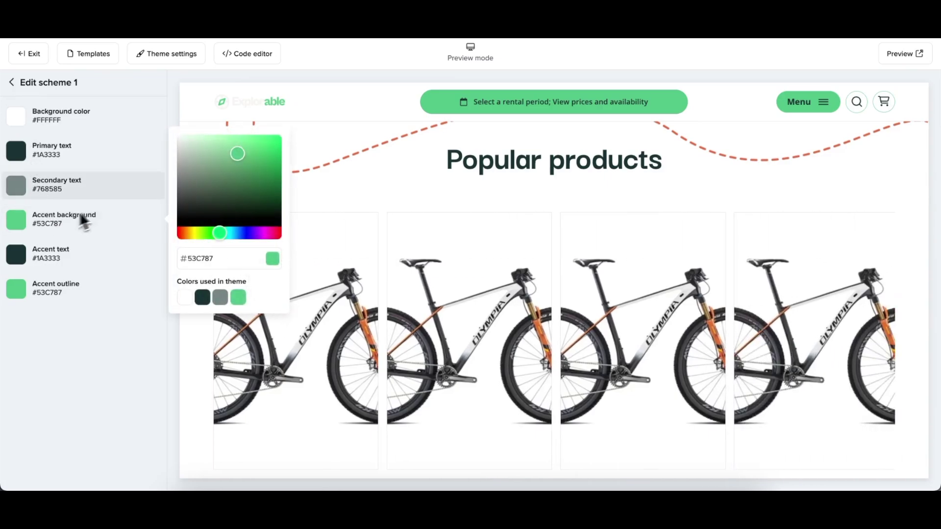
pyautogui.click(272, 233)
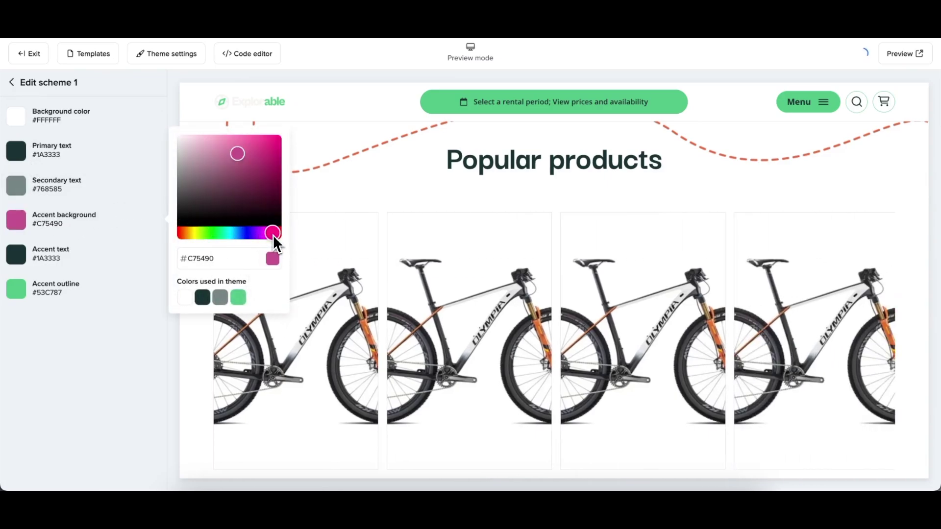
pyautogui.click(74, 294)
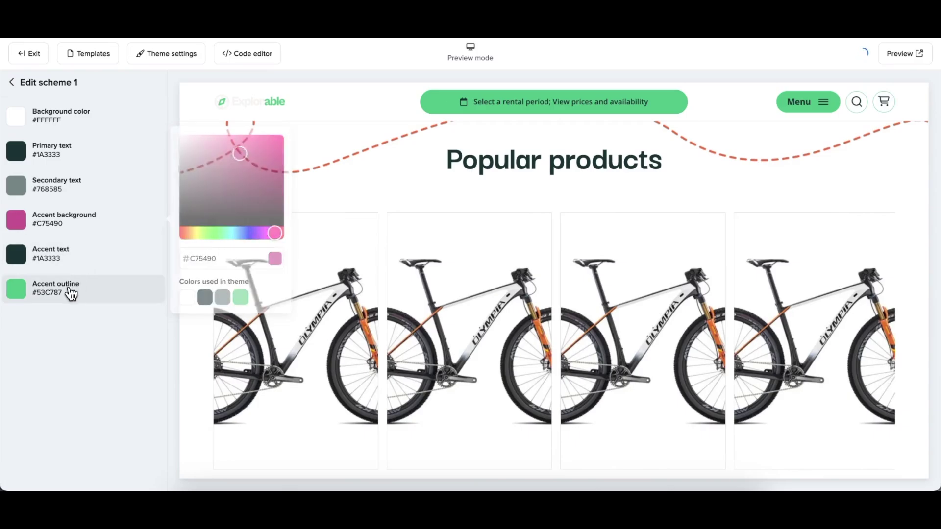
pyautogui.click(269, 302)
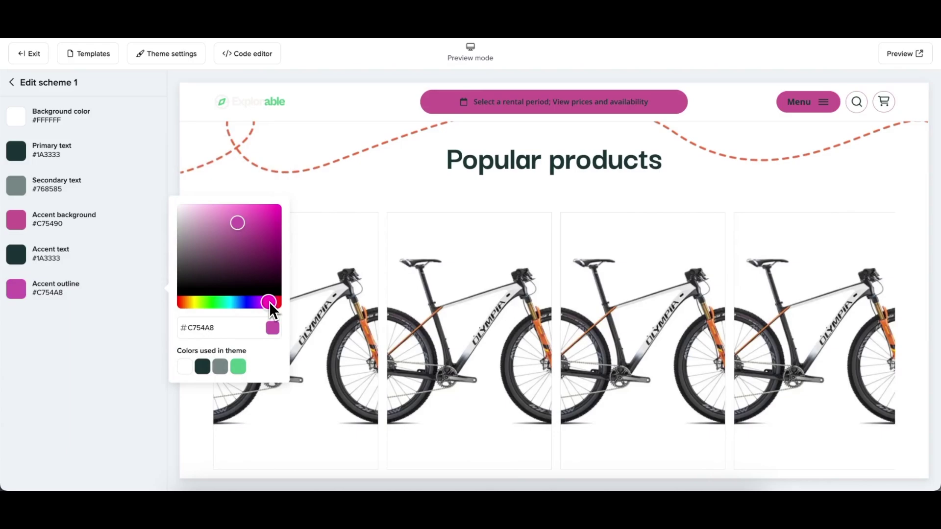
pyautogui.click(120, 356)
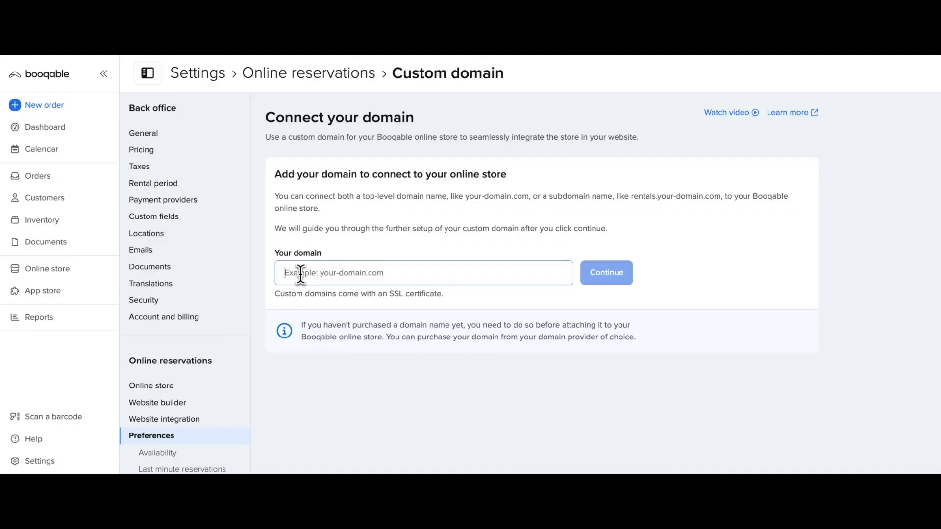
pyautogui.write('summerside')
pyautogui.write('tals.')
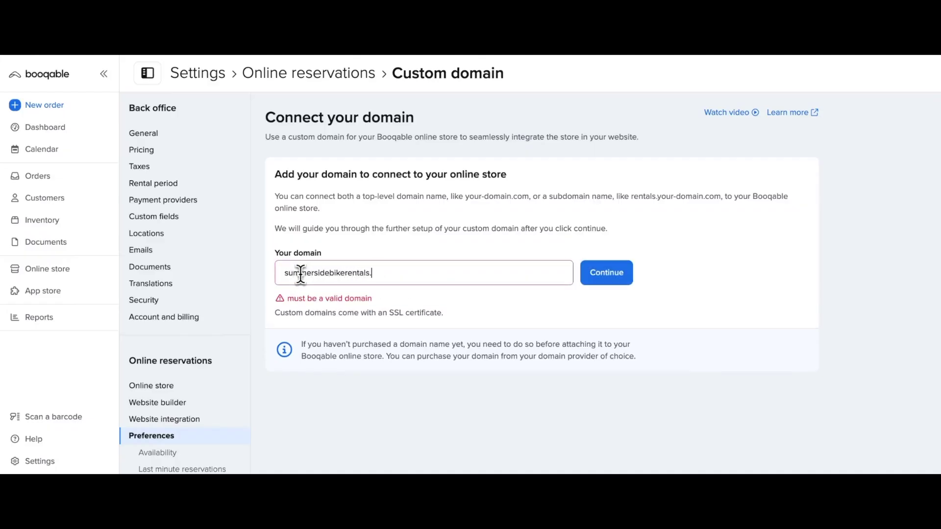
pyautogui.write('m')
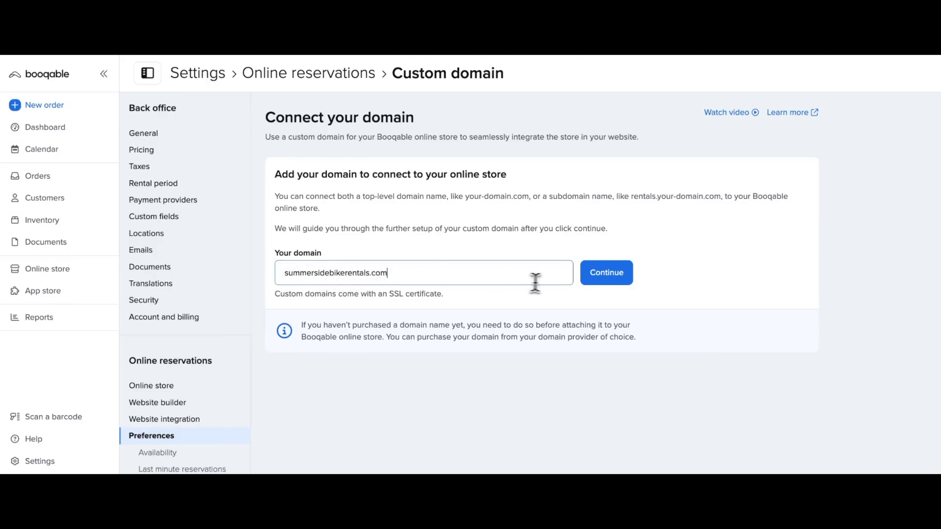
# Continue with summersidebikerentals.com entered as Your domain
pyautogui.click(607, 274)
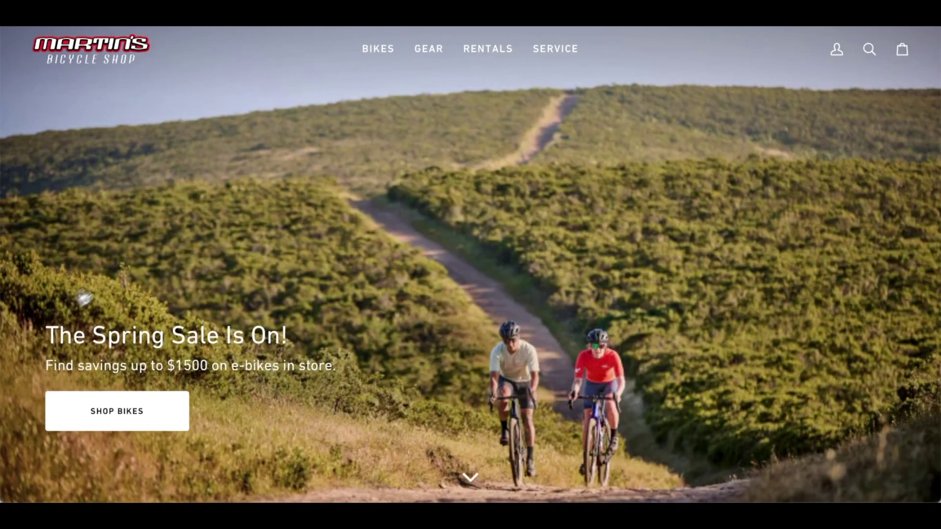
# Add the Electra Townie Go! Step-Over to the cart for 2–4 August 2025, returning 5:00 PM
pyautogui.click(488, 49)
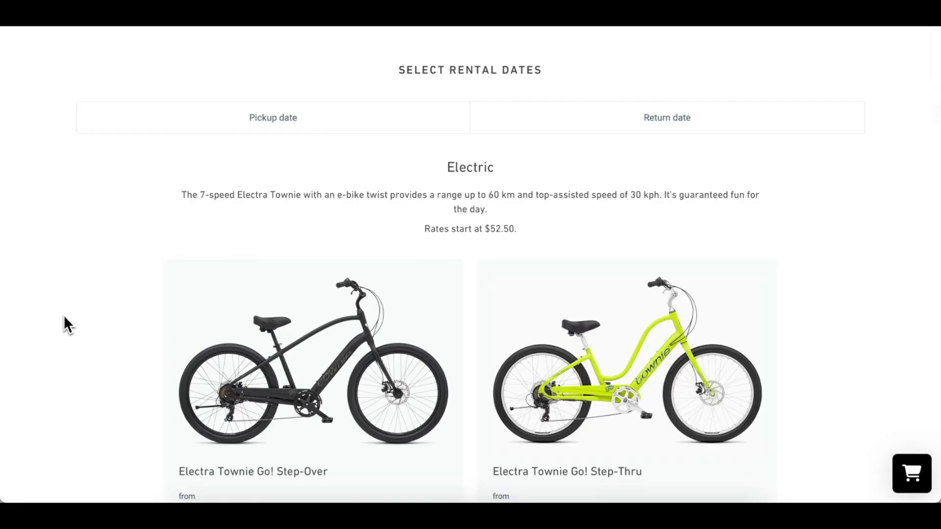
pyautogui.click(273, 118)
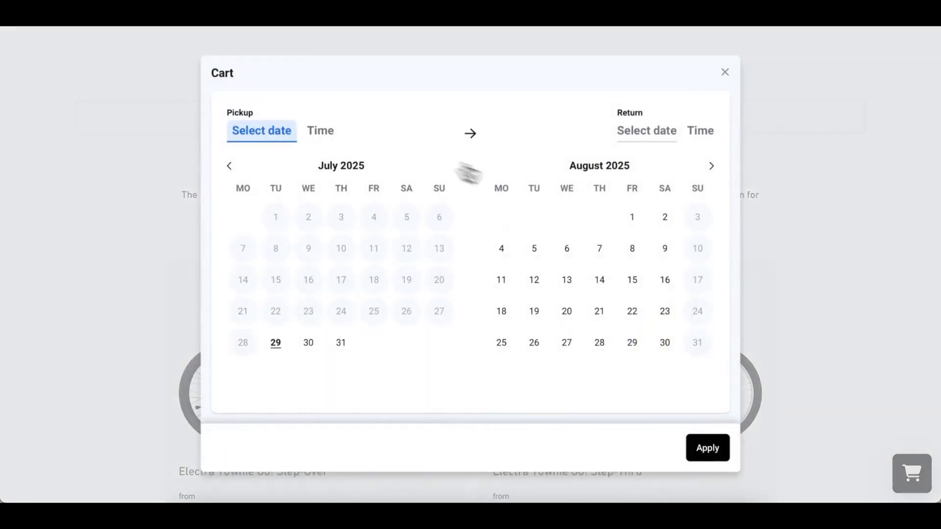
pyautogui.click(666, 218)
pyautogui.click(502, 248)
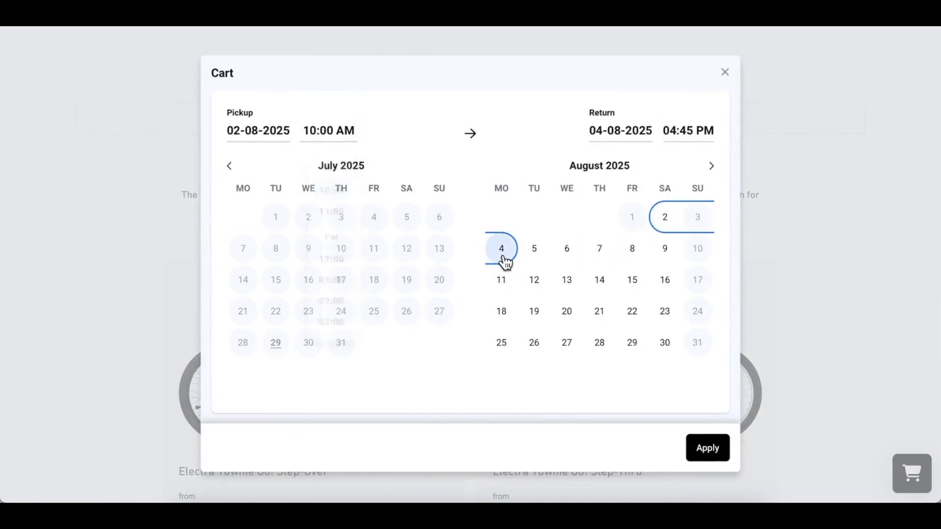
pyautogui.click(688, 130)
pyautogui.click(698, 301)
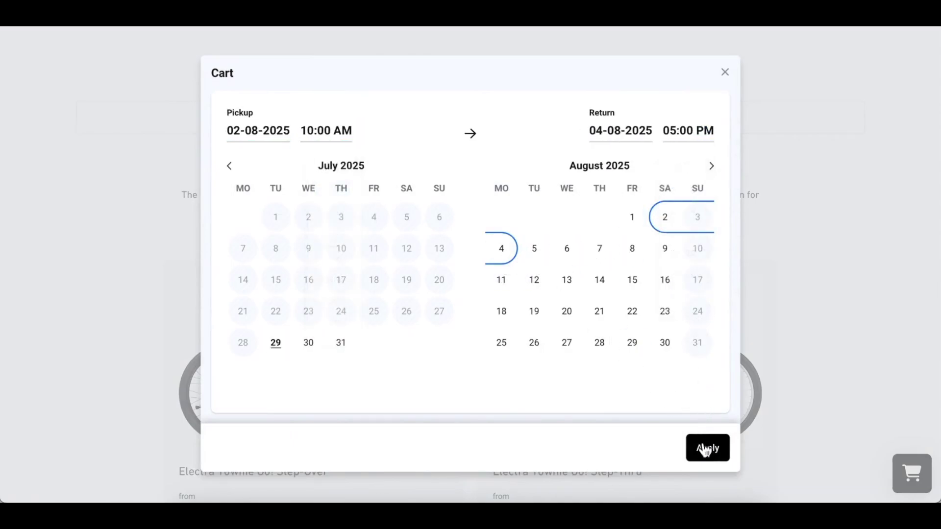
pyautogui.click(707, 449)
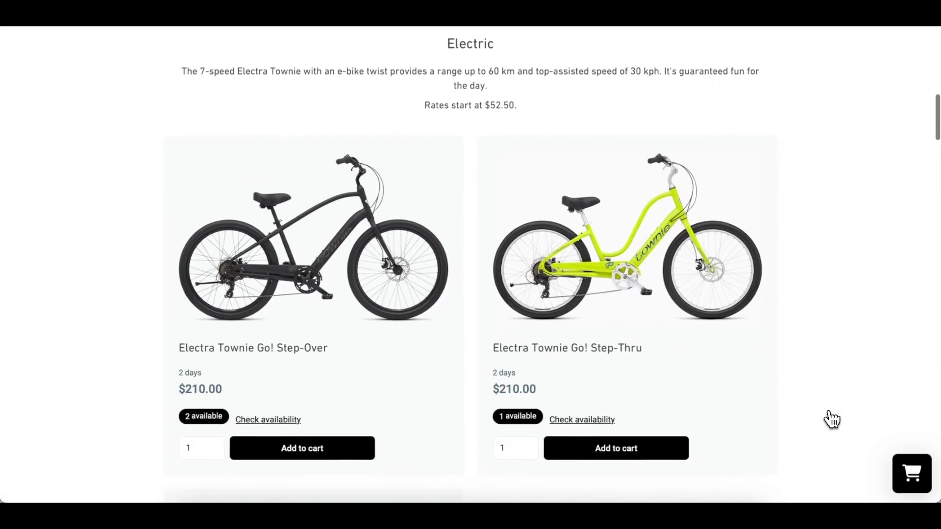
pyautogui.click(318, 448)
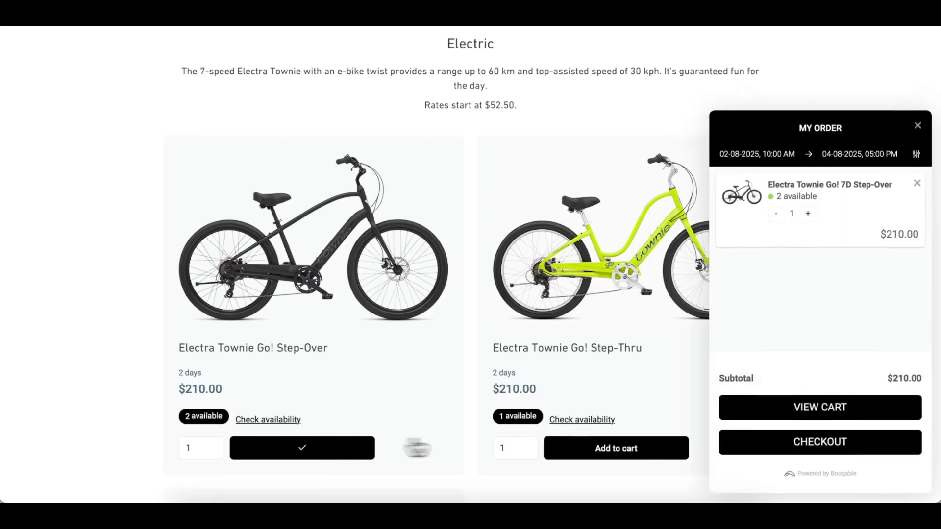
# At checkout, enter name and email and choose helmet Yes, lock No
pyautogui.click(770, 445)
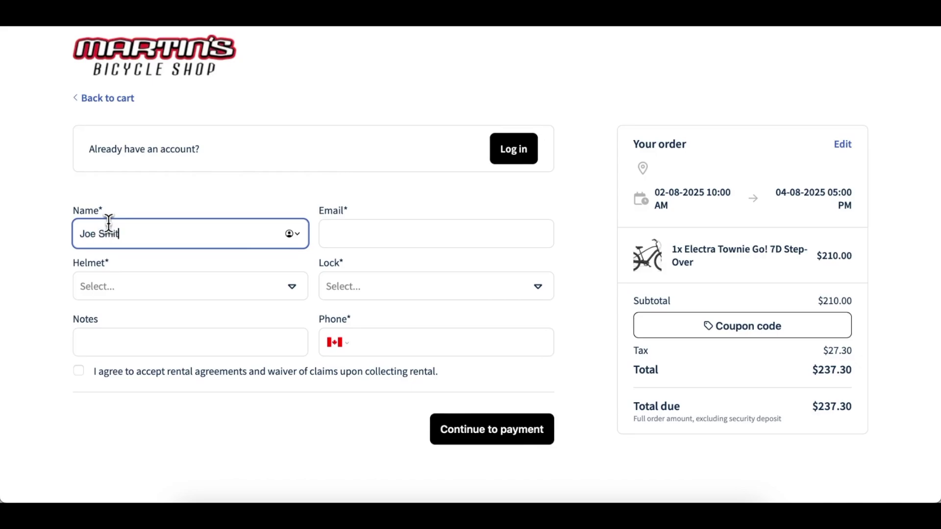
pyautogui.write('h')
pyautogui.click(327, 230)
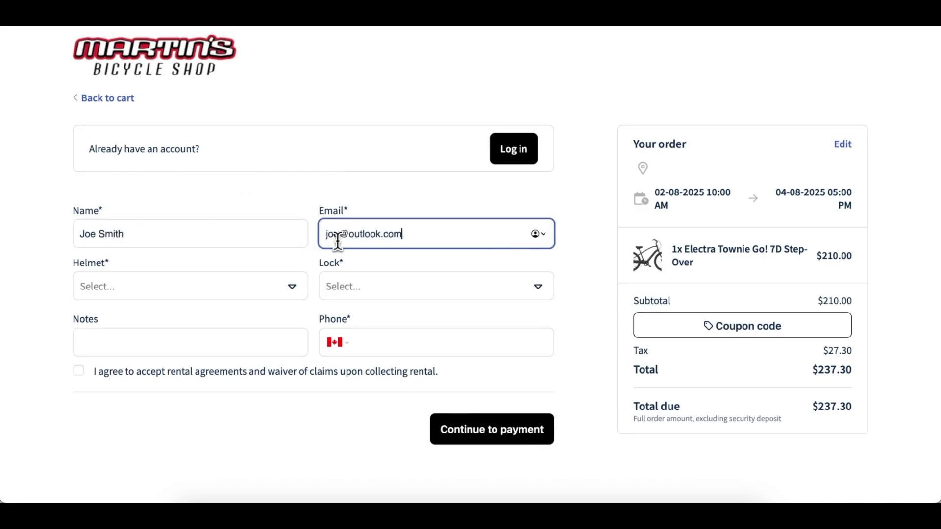
pyautogui.click(247, 291)
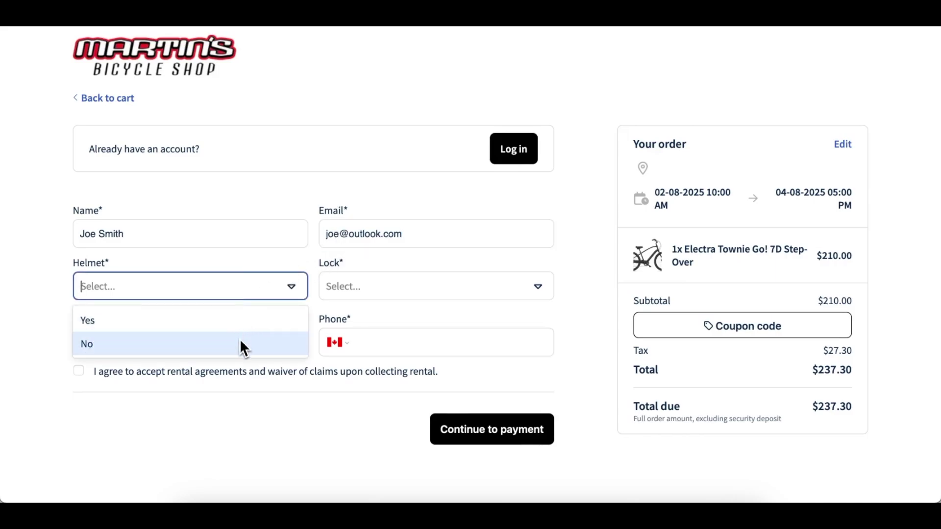
pyautogui.click(240, 324)
pyautogui.click(344, 286)
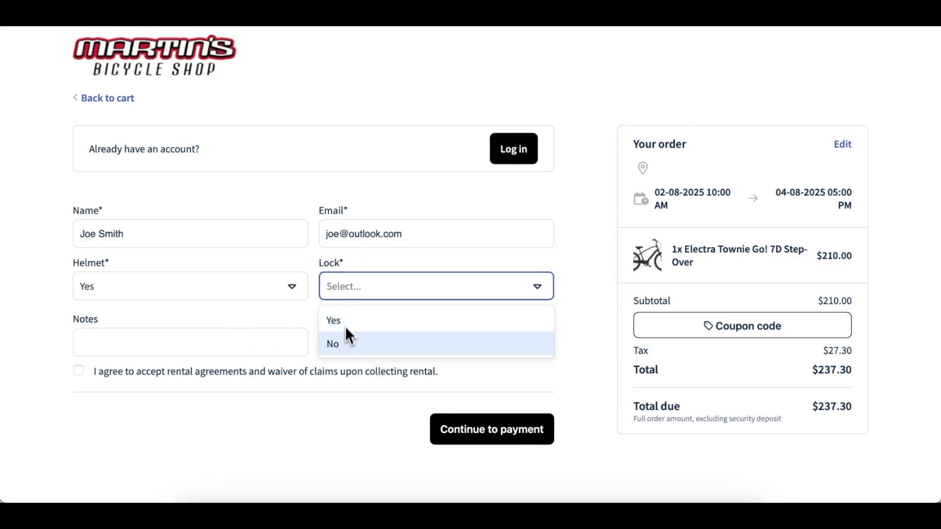
pyautogui.click(345, 345)
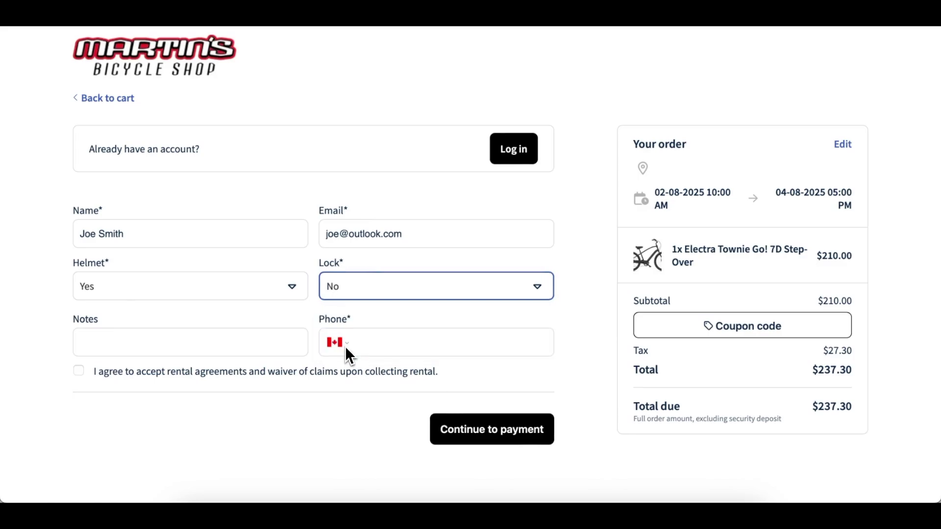
# Add the helmet-size note and phone, accept the waiver, and continue to payment
pyautogui.click(212, 346)
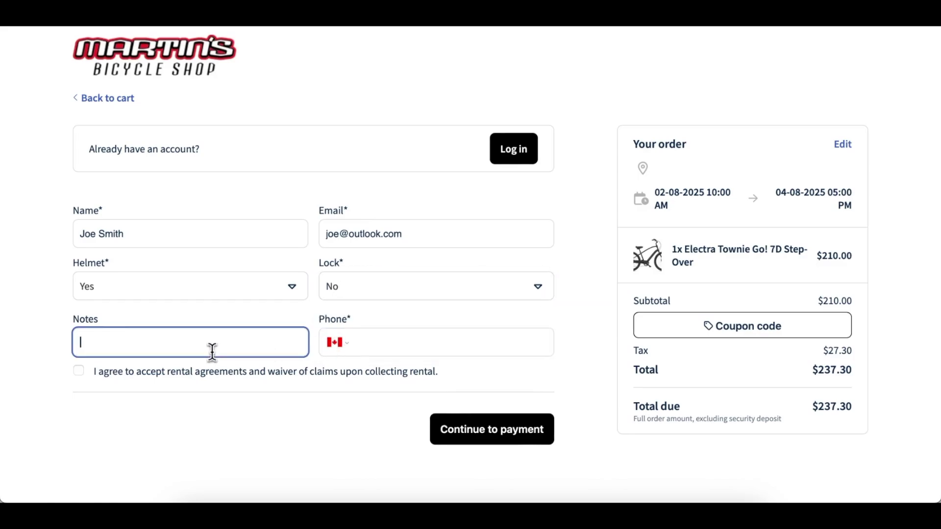
pyautogui.write('My helmet size is large')
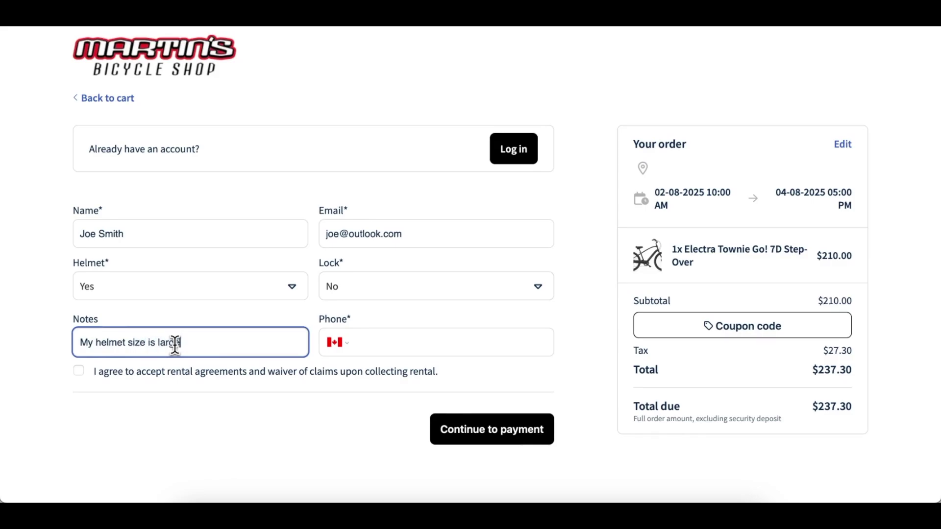
pyautogui.click(361, 342)
pyautogui.write('4155558234')
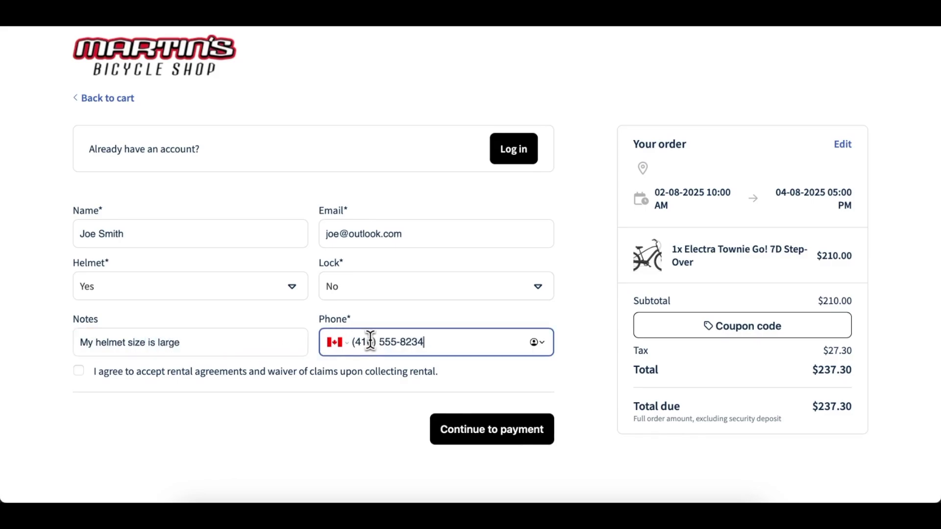
pyautogui.click(79, 371)
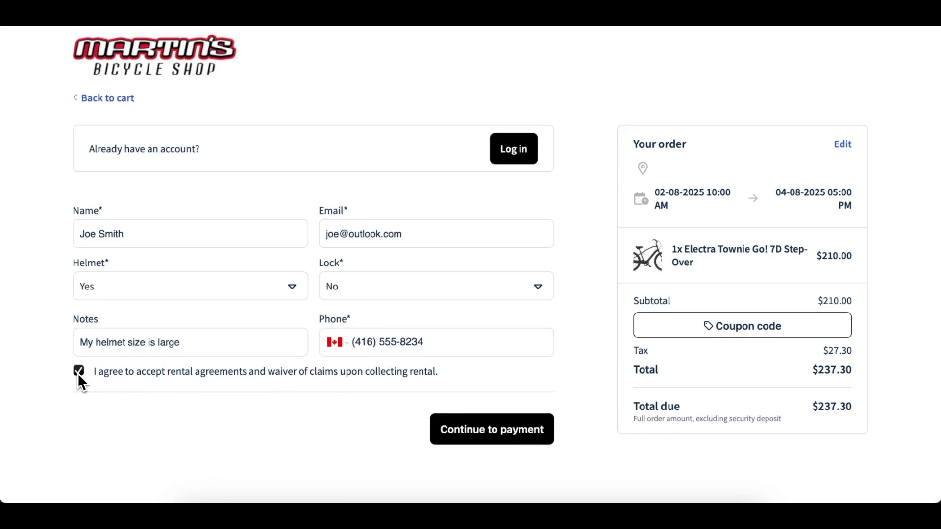
pyautogui.click(473, 439)
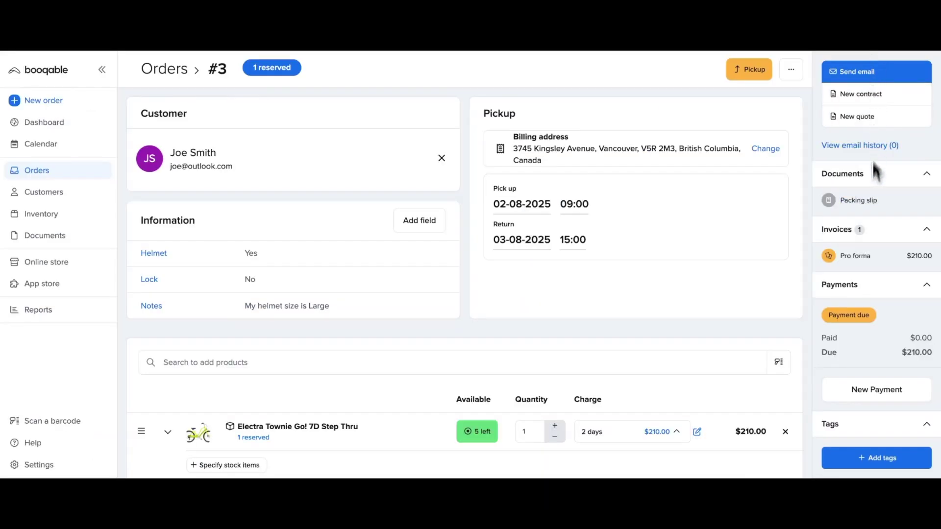
# Create a direct-charge $210.00 payment link for order #3 and copy it
pyautogui.click(870, 390)
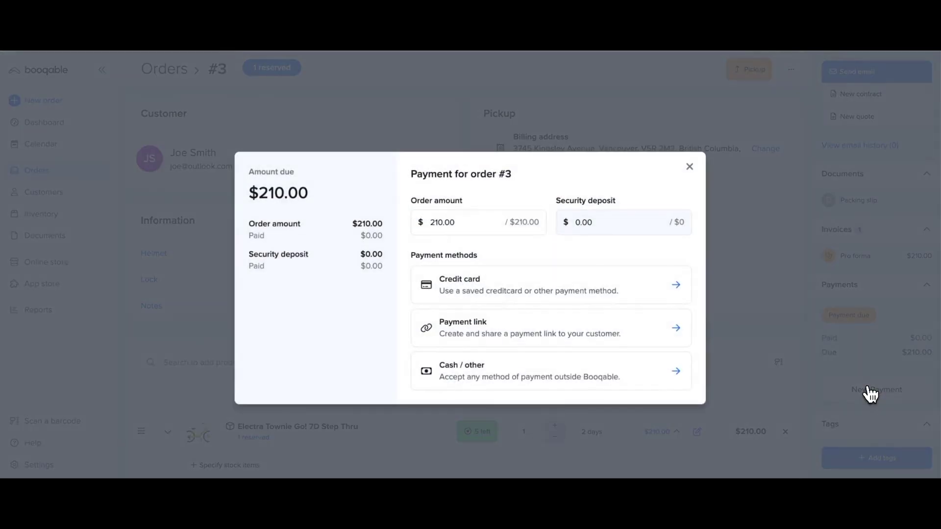
pyautogui.click(676, 340)
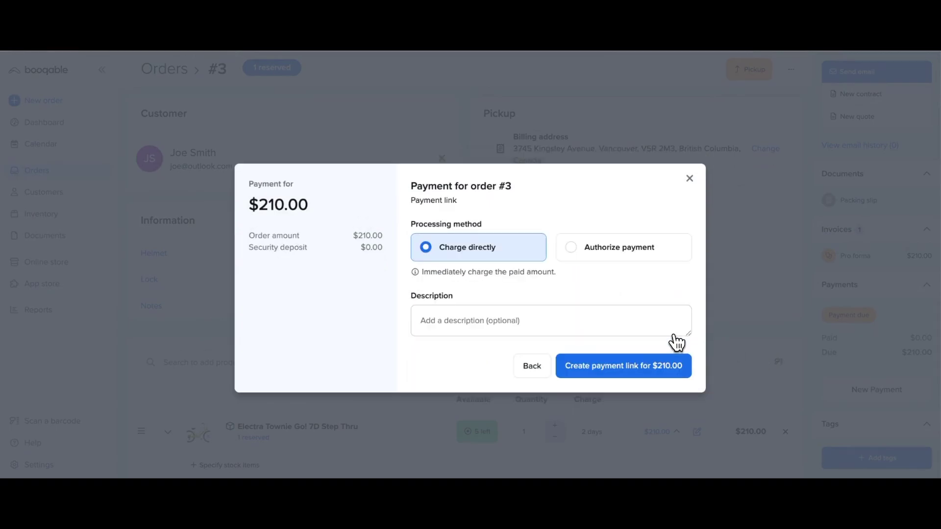
pyautogui.click(629, 253)
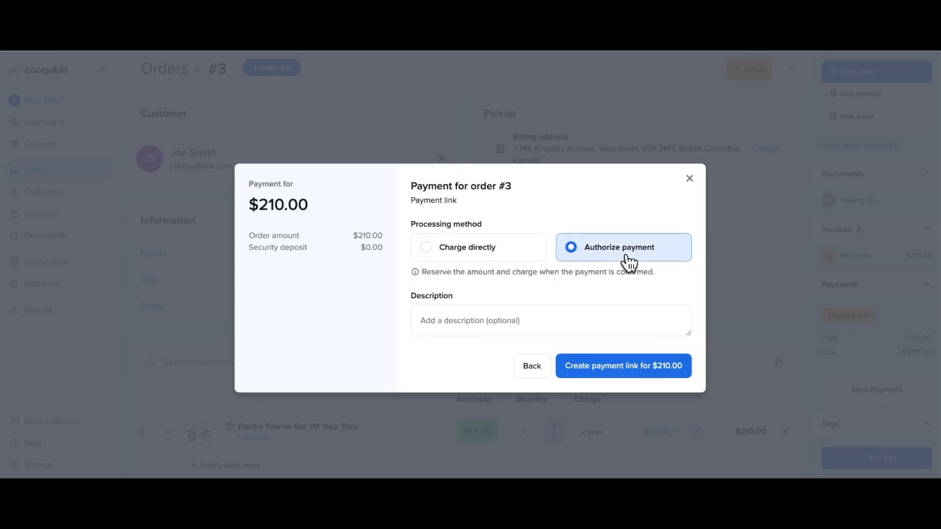
pyautogui.click(544, 250)
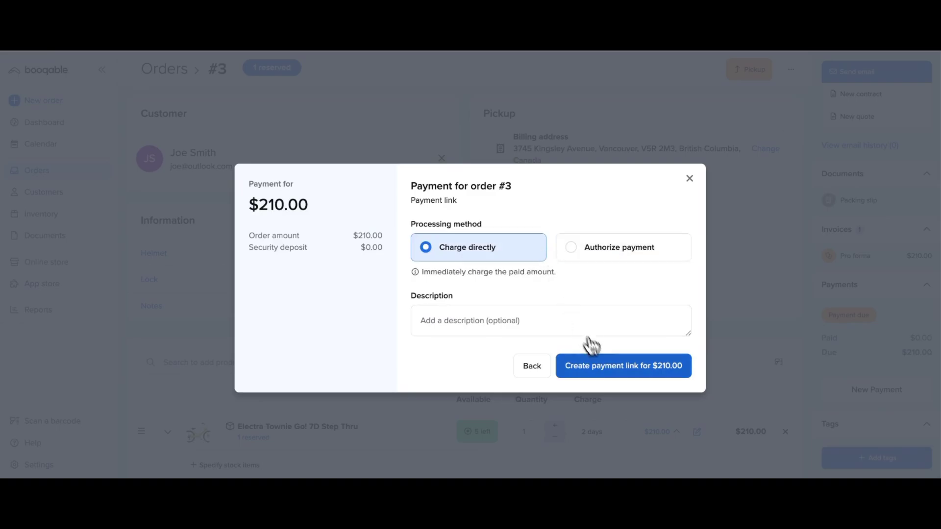
pyautogui.click(609, 367)
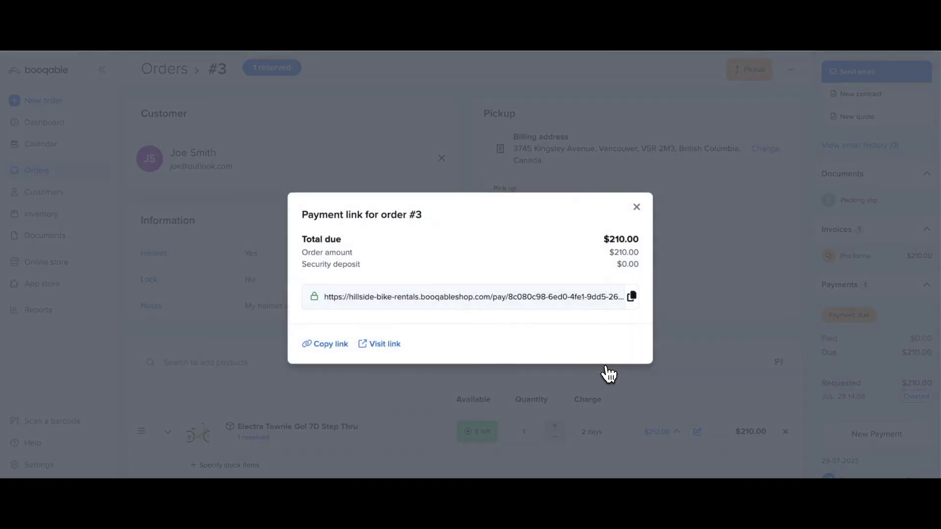
pyautogui.click(632, 296)
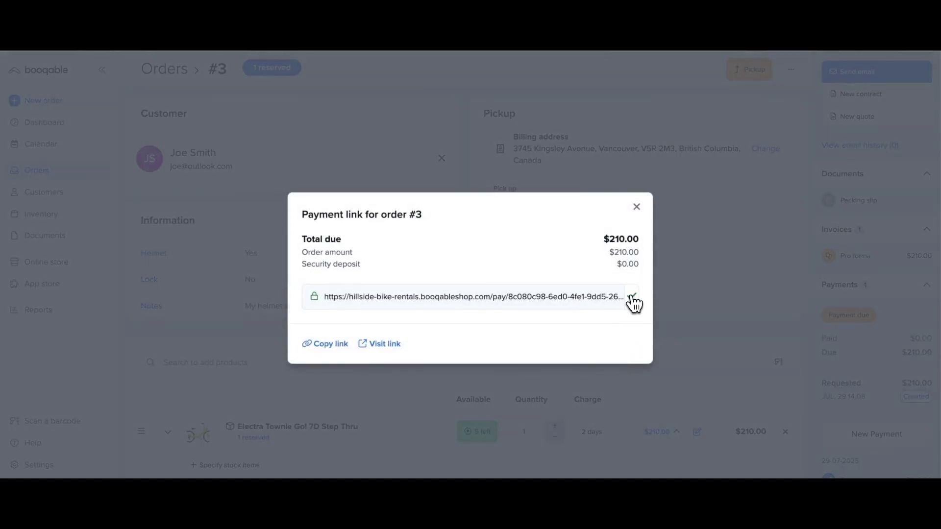
pyautogui.click(636, 207)
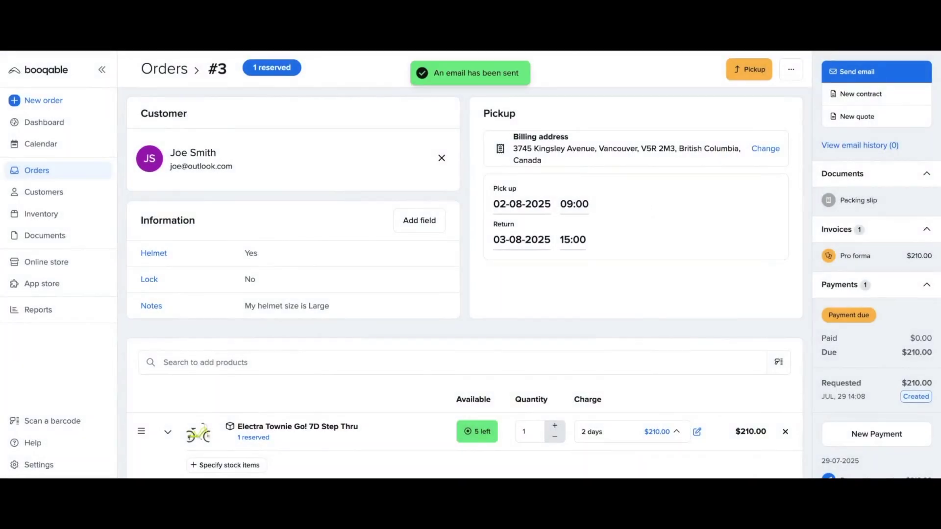
# Record a $210.00 payment for order #3 with the Other payment method
pyautogui.click(835, 438)
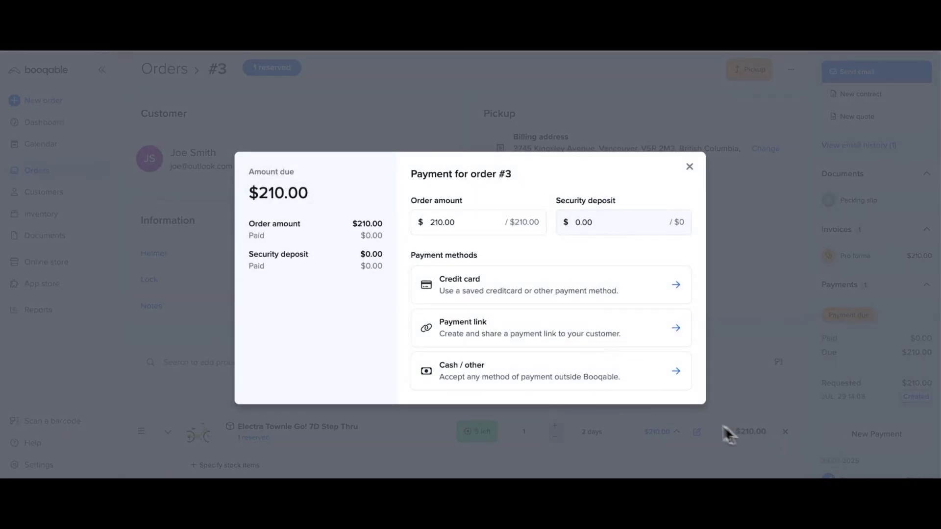
pyautogui.click(666, 371)
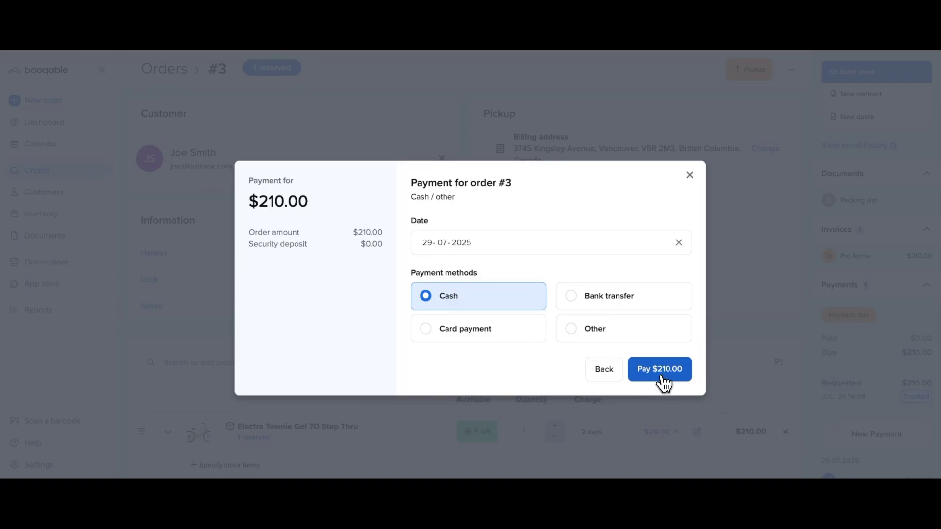
pyautogui.click(626, 298)
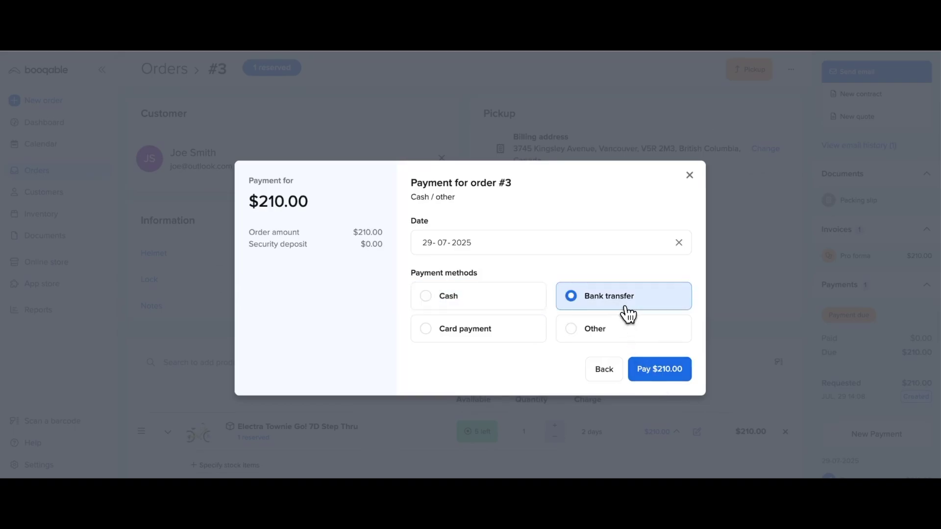
pyautogui.click(519, 340)
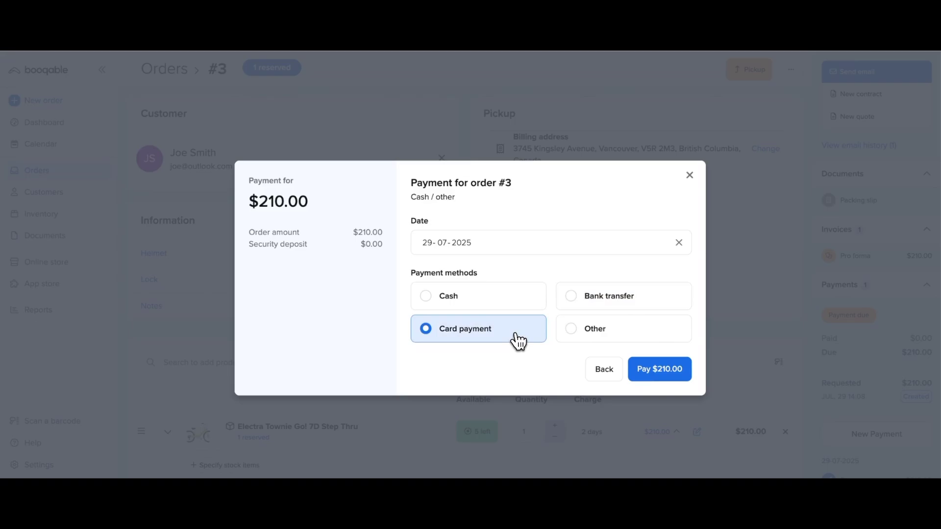
pyautogui.click(592, 332)
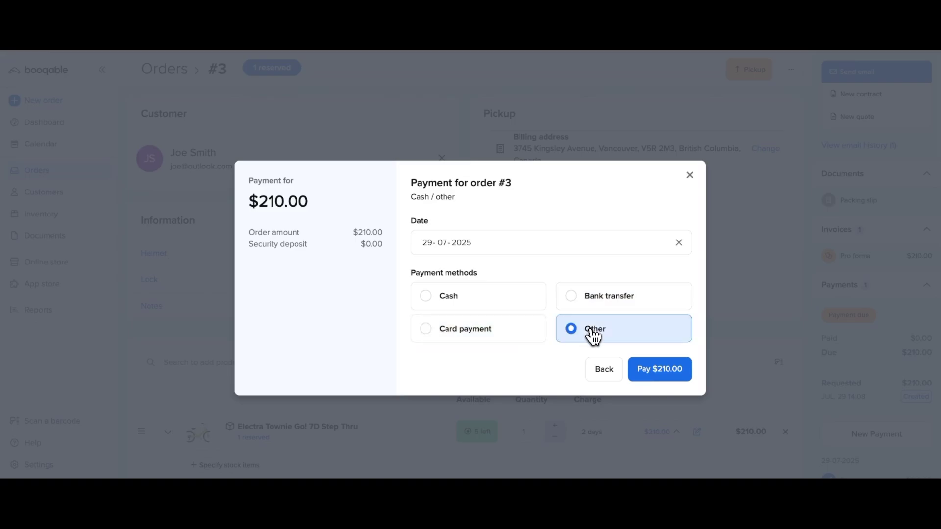
pyautogui.click(659, 370)
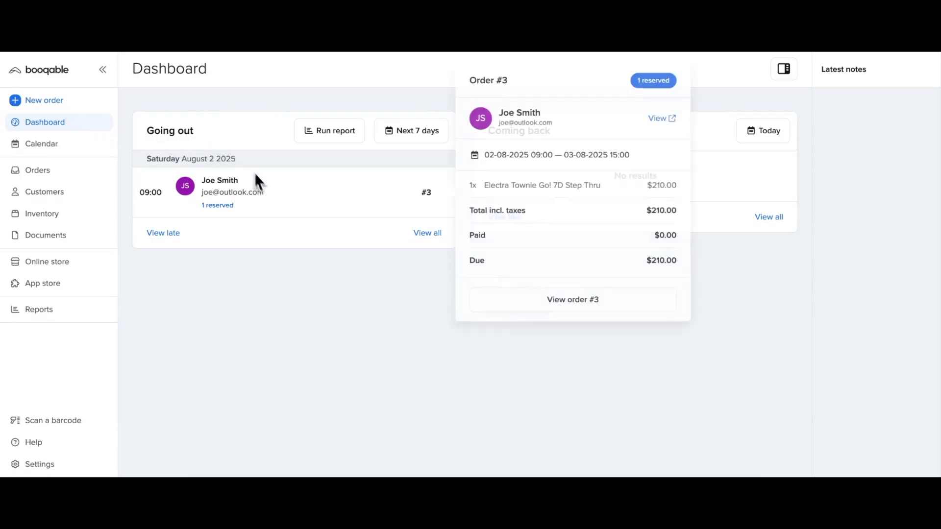
pyautogui.moveTo(265, 198)
pyautogui.moveTo(295, 192)
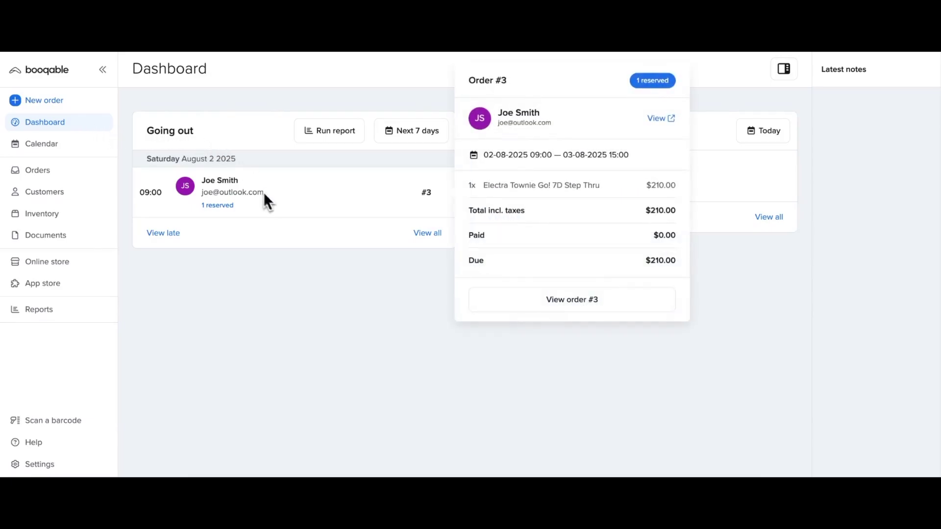
# Open the Calendar to find the live streaming event's draft order
pyautogui.click(41, 144)
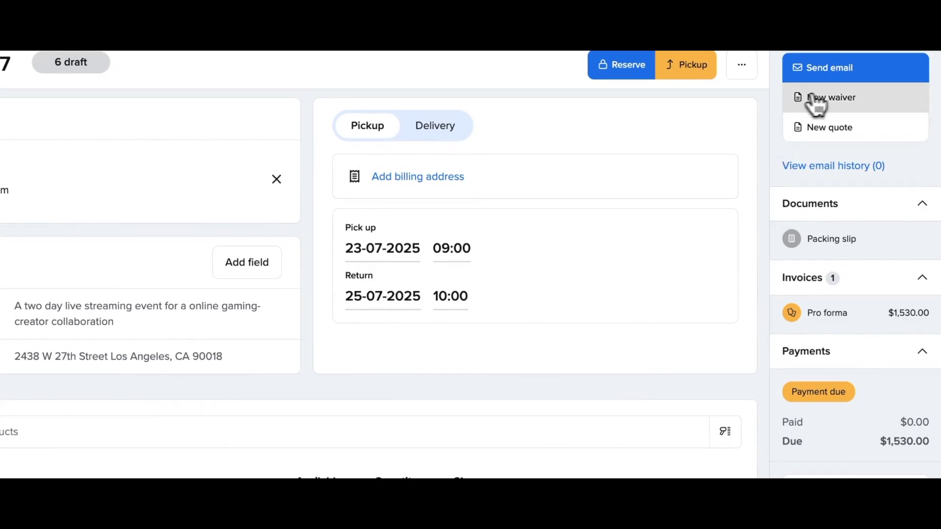
# Create Waiver #3 for project #77 and open its signing dialog
pyautogui.click(831, 98)
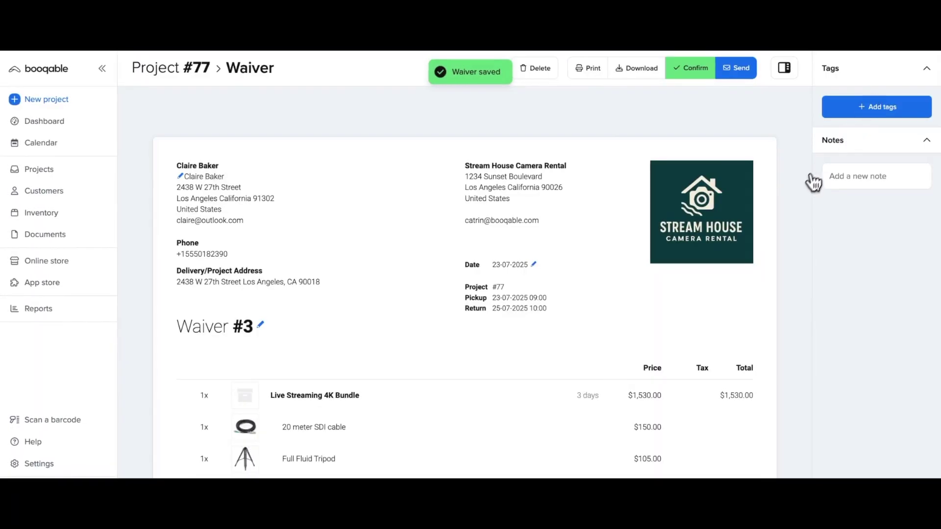
pyautogui.scroll(-2, 804, 193)
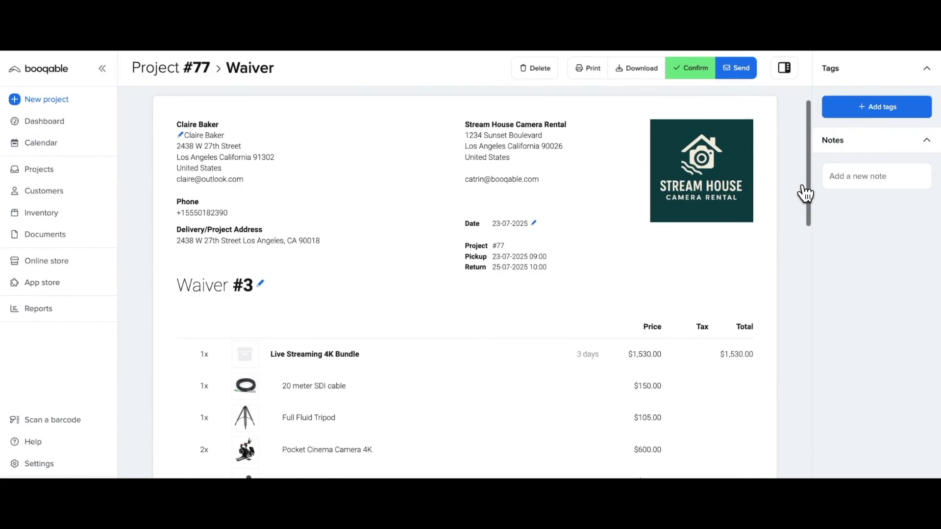
pyautogui.scroll(-3, 805, 193)
pyautogui.scroll(-2, 805, 193)
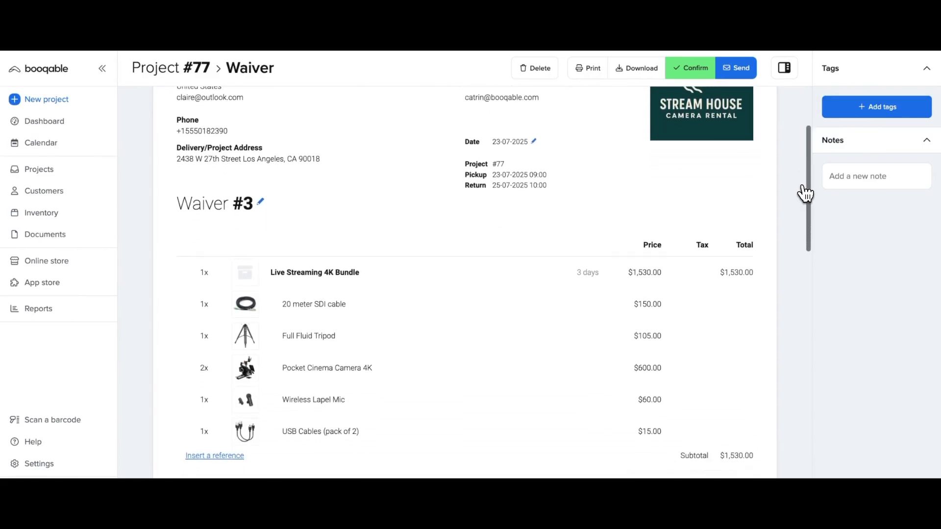
pyautogui.scroll(-1, 805, 194)
pyautogui.scroll(-2, 805, 194)
pyautogui.scroll(-2, 805, 193)
pyautogui.scroll(-1, 805, 193)
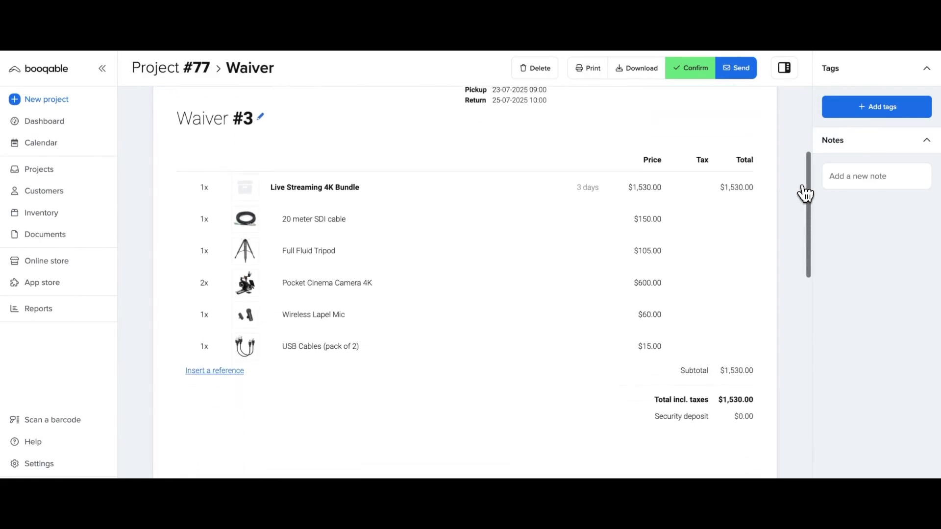
pyautogui.scroll(-1, 804, 194)
pyautogui.scroll(-1, 806, 194)
pyautogui.scroll(-1, 805, 193)
pyautogui.scroll(-2, 805, 193)
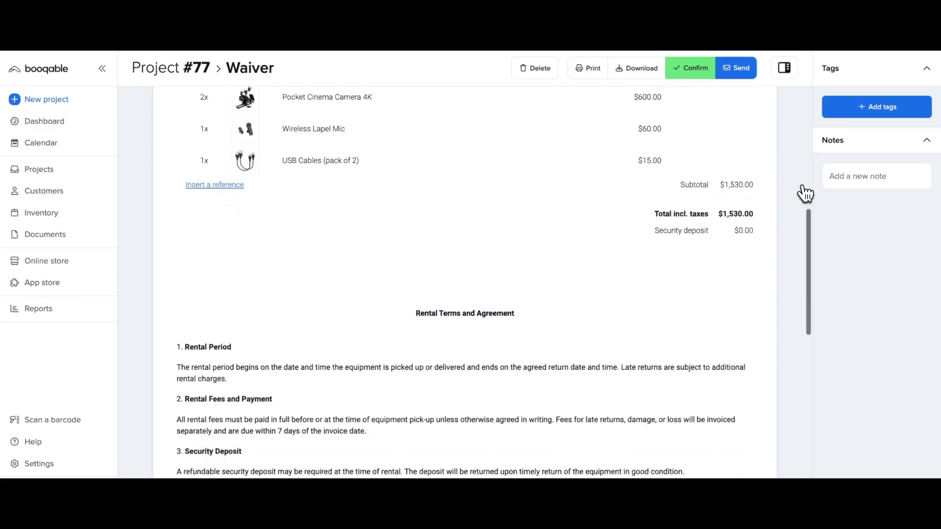
pyautogui.scroll(-2, 804, 193)
pyautogui.scroll(-2, 805, 194)
pyautogui.scroll(-2, 805, 193)
pyautogui.scroll(-2, 806, 193)
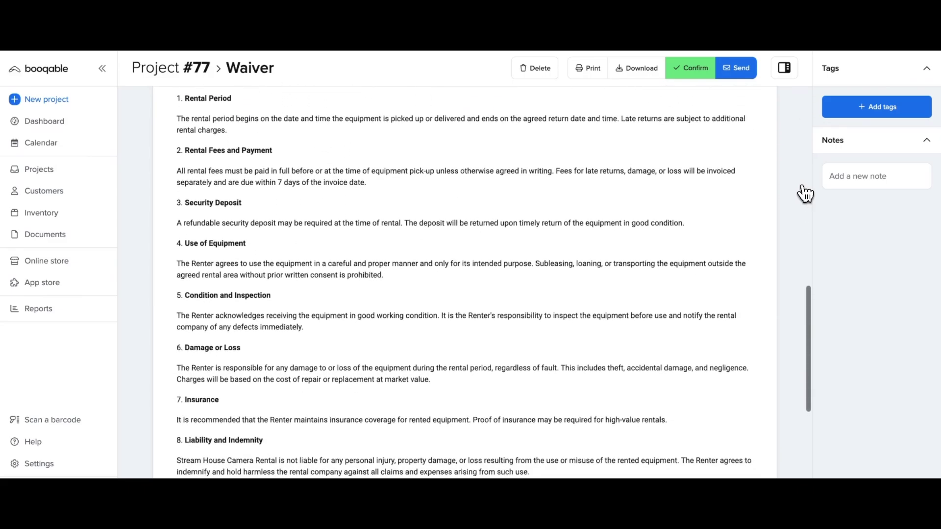
pyautogui.scroll(-2, 805, 193)
pyautogui.scroll(-2, 805, 193)
pyautogui.scroll(-1, 805, 193)
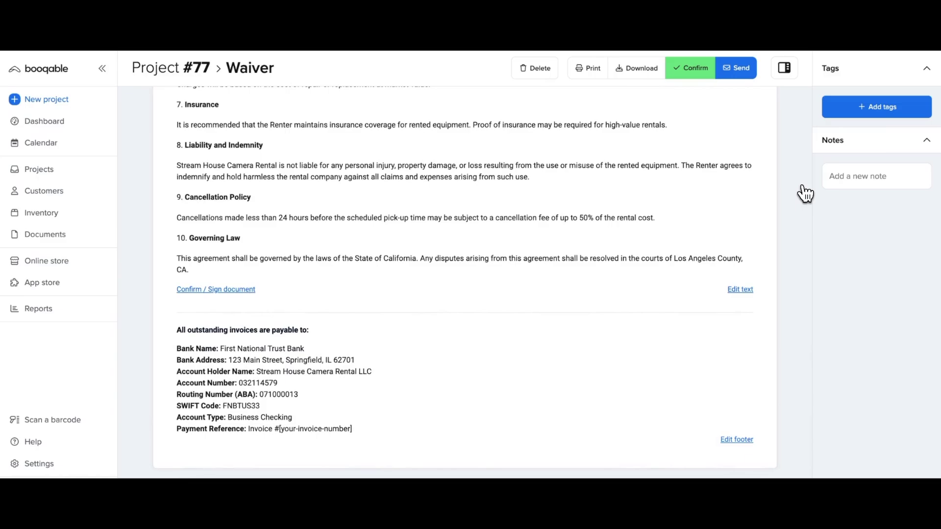
pyautogui.click(243, 289)
# Draw the signature in the Confirm document dialog and confirm it
pyautogui.moveTo(382, 270); pyautogui.dragTo(397, 323)
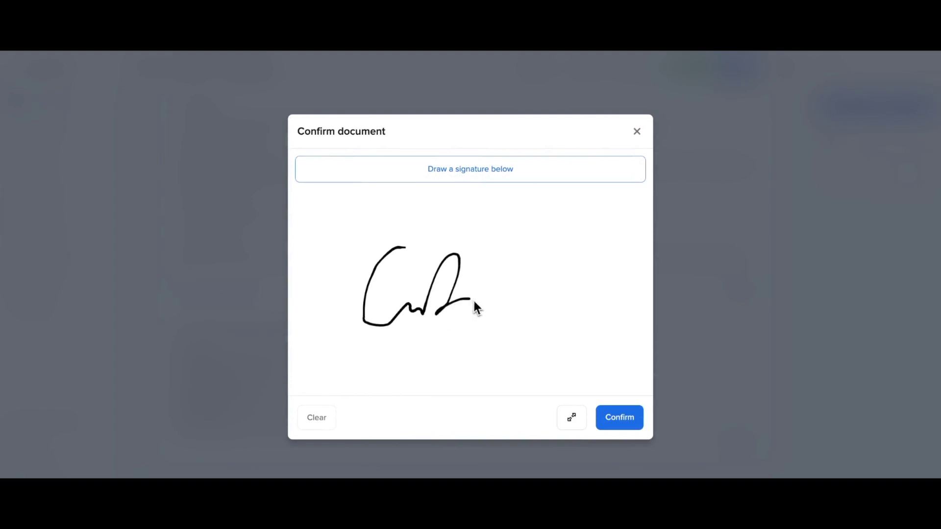
pyautogui.moveTo(472, 299); pyautogui.dragTo(523, 266)
pyautogui.click(619, 417)
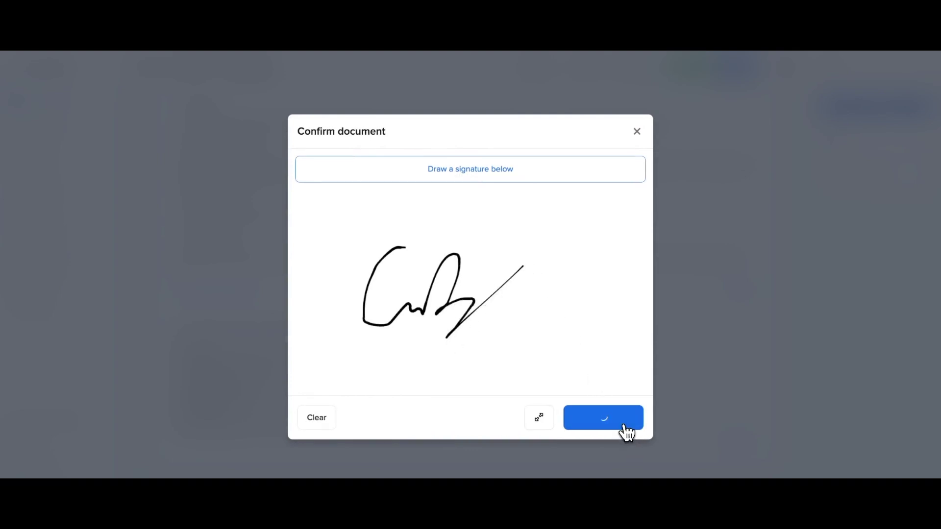
pyautogui.scroll(10, 442, 283)
pyautogui.scroll(10, 442, 283)
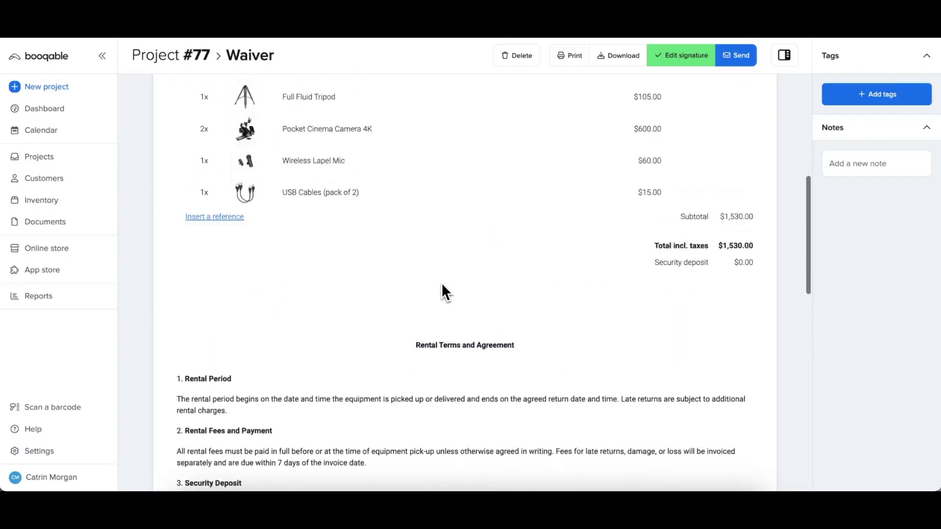
pyautogui.scroll(5, 442, 283)
pyautogui.scroll(5, 442, 283)
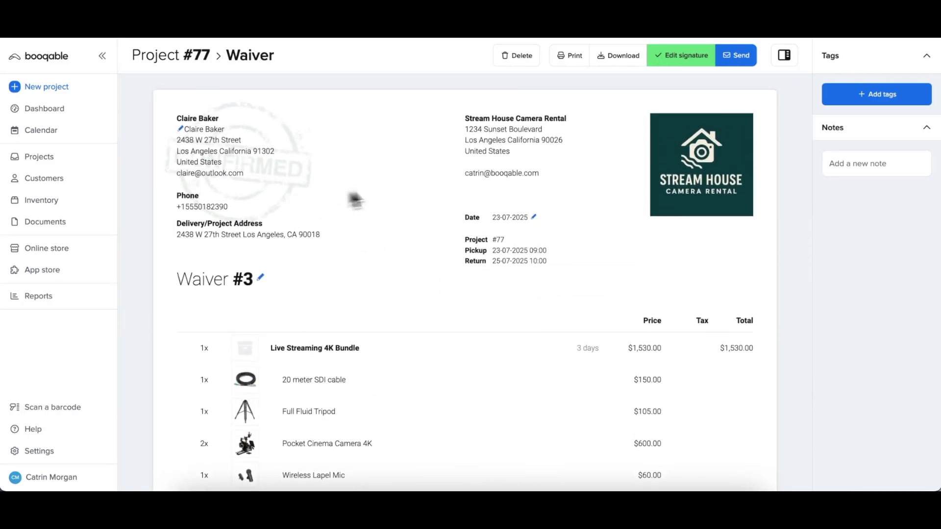
pyautogui.click(734, 61)
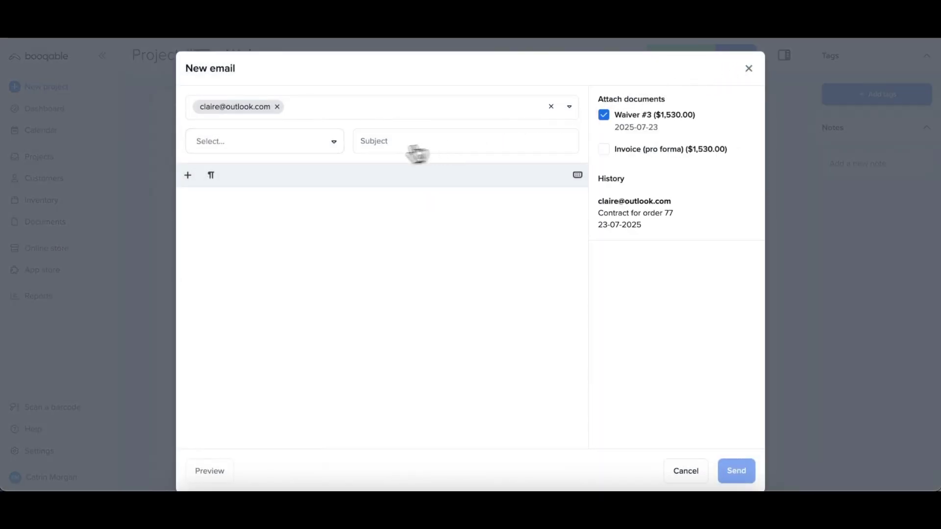
pyautogui.click(316, 147)
pyautogui.click(316, 194)
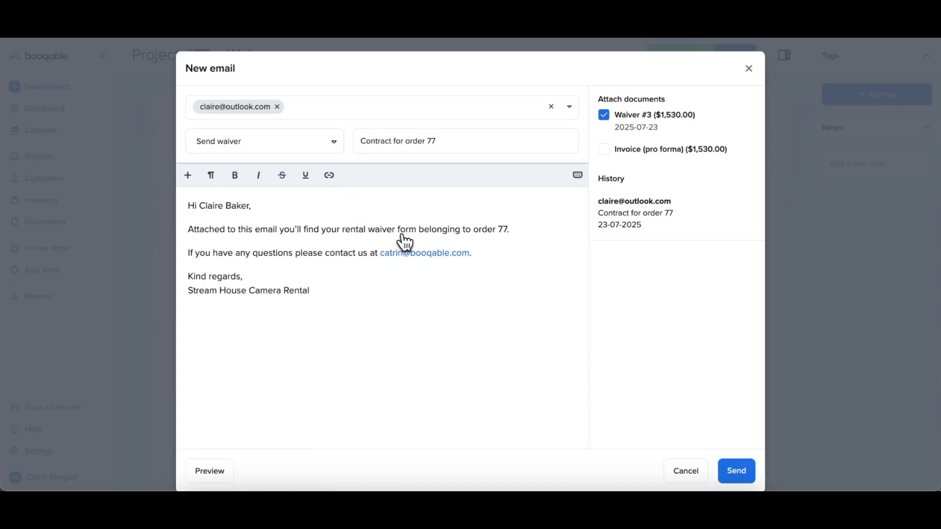
pyautogui.scroll(-1, 520, 324)
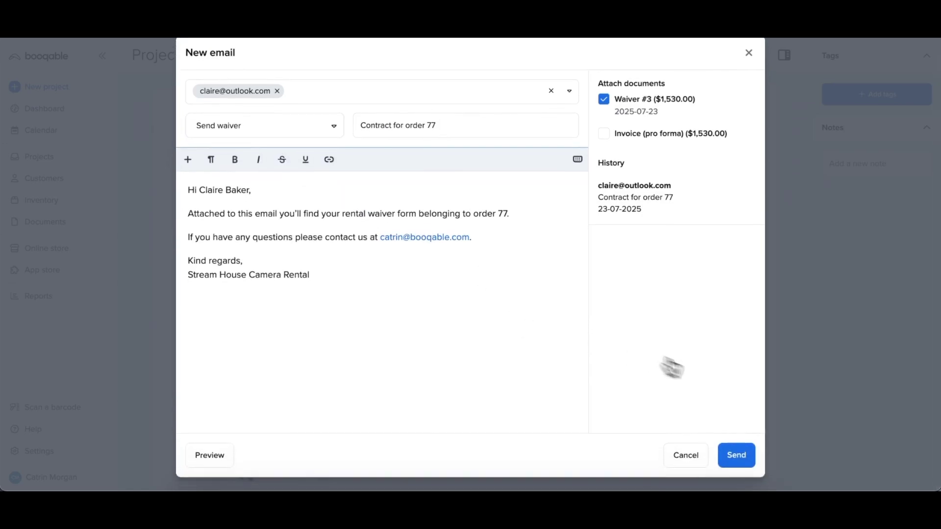
pyautogui.click(737, 456)
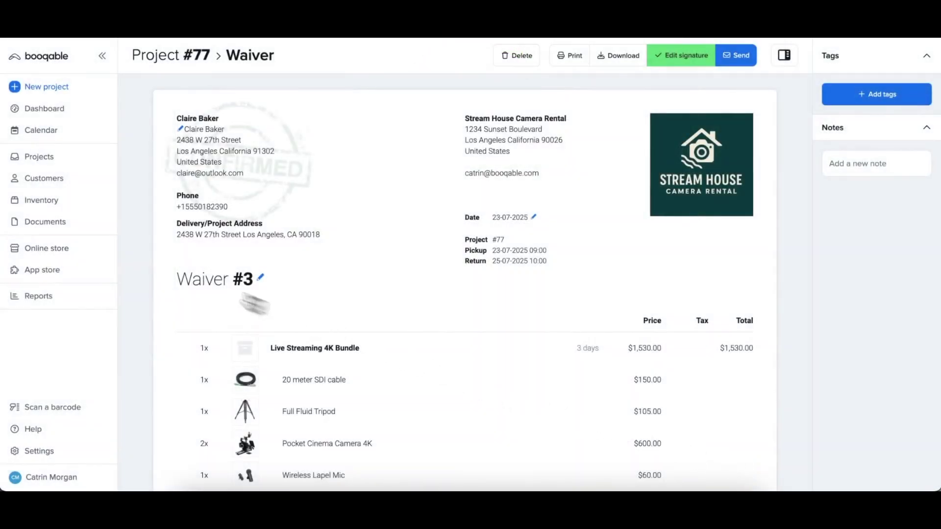
pyautogui.click(45, 222)
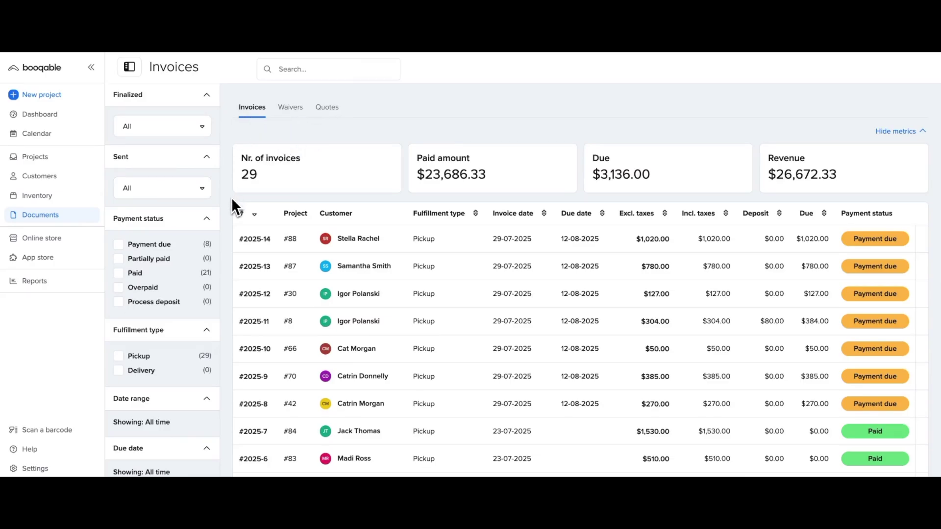
pyautogui.scroll(-2, 232, 198)
pyautogui.scroll(-2, 231, 198)
pyautogui.scroll(-1, 232, 198)
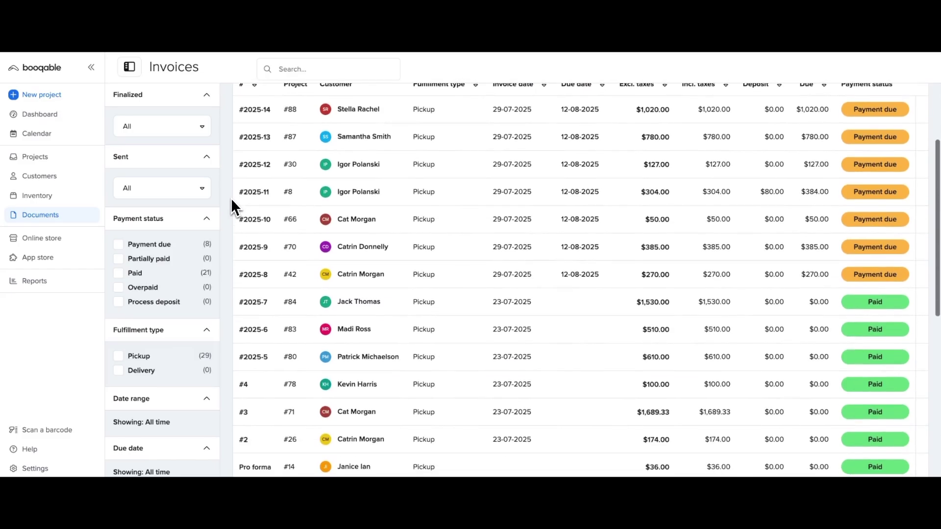
pyautogui.scroll(-1, 231, 198)
pyautogui.scroll(-1, 231, 198)
pyautogui.scroll(3, 231, 198)
pyautogui.scroll(3, 231, 198)
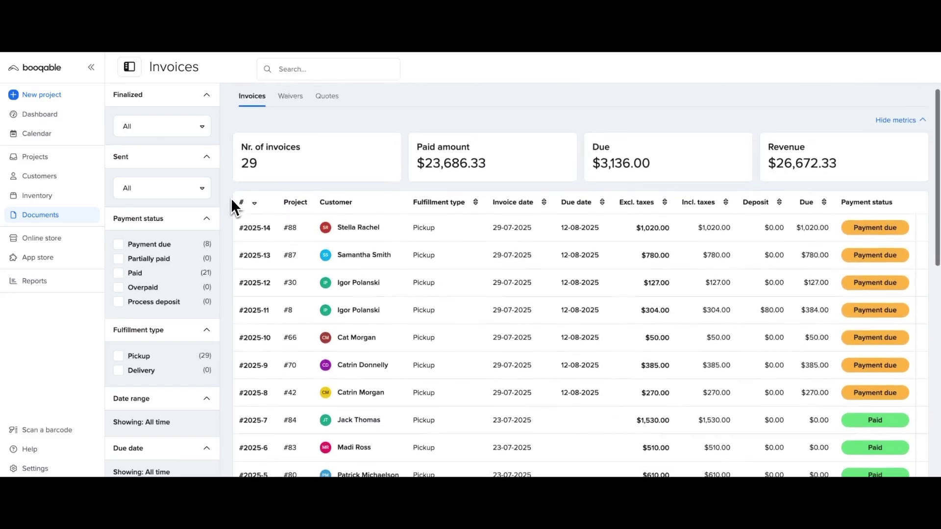
pyautogui.scroll(1, 231, 198)
# Filter invoices to Paid and Payment due statuses and check the date range options
pyautogui.click(118, 273)
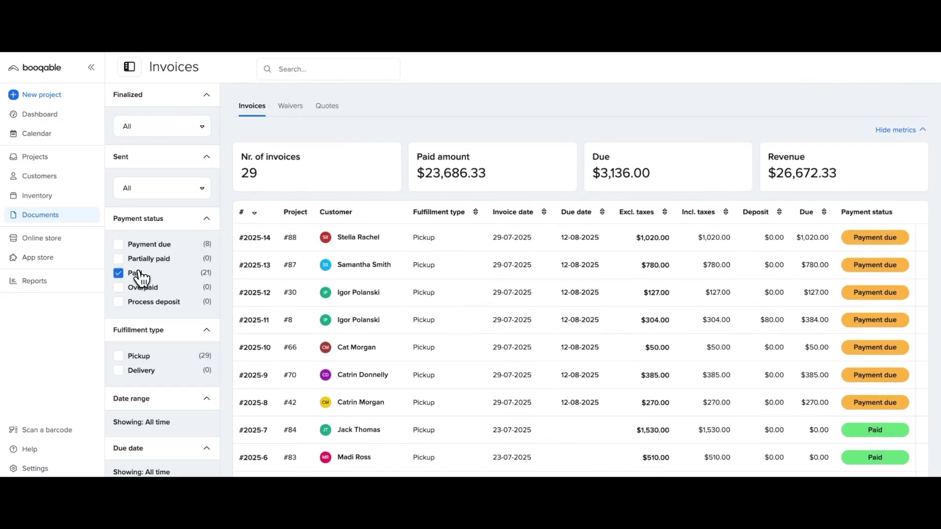
pyautogui.click(119, 244)
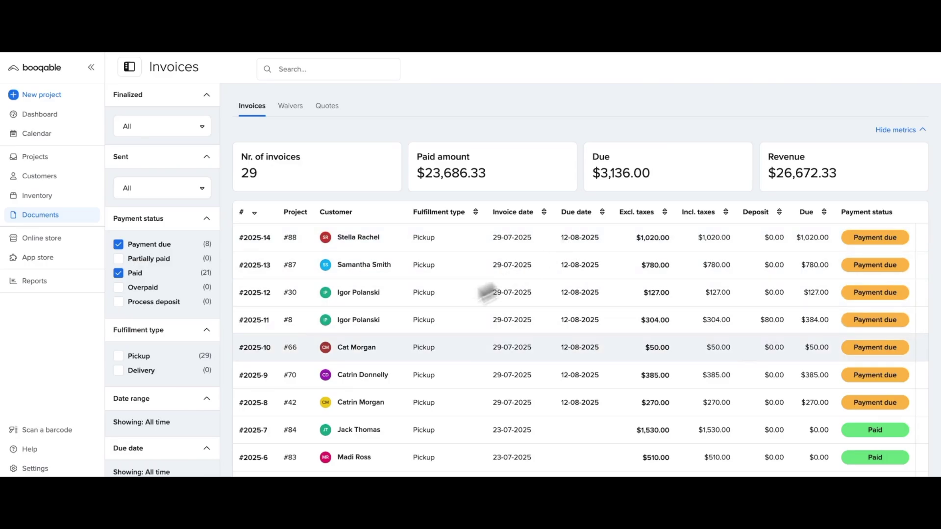
pyautogui.click(204, 427)
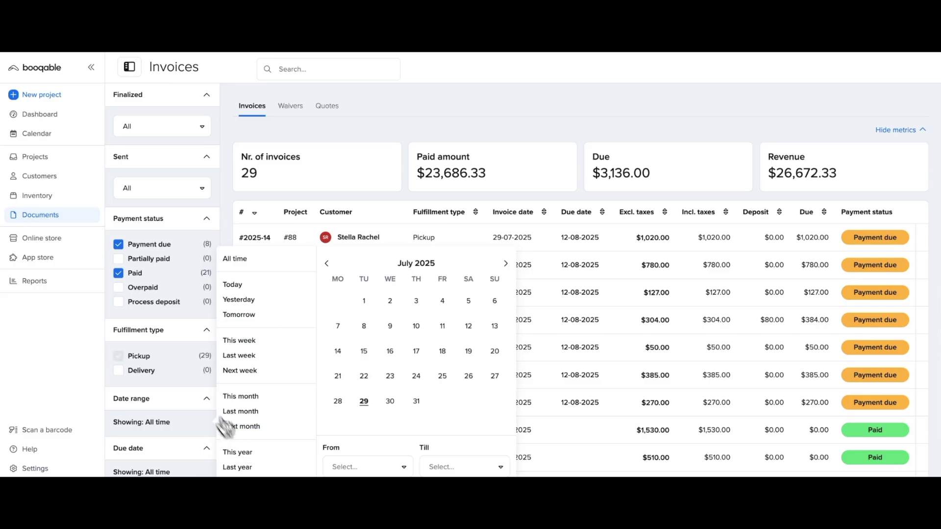
pyautogui.click(40, 176)
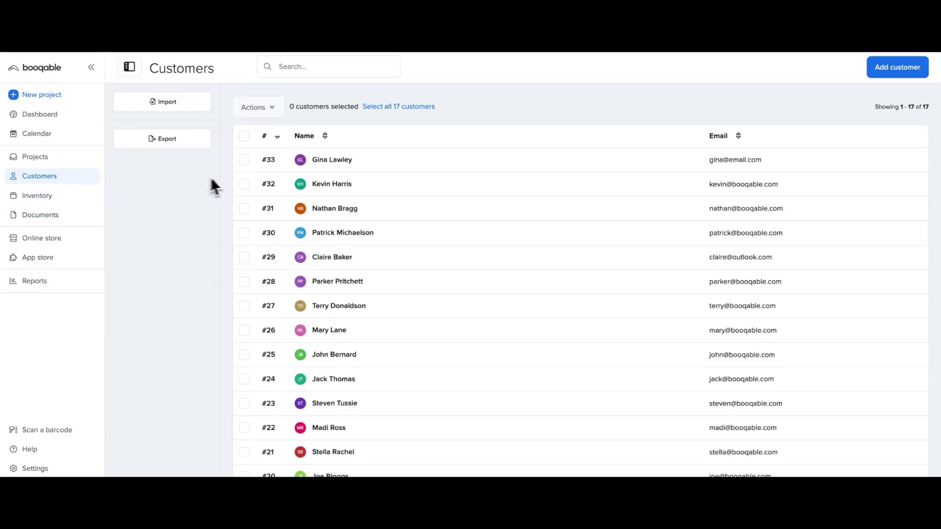
pyautogui.scroll(-3, 227, 180)
pyautogui.scroll(-2, 226, 180)
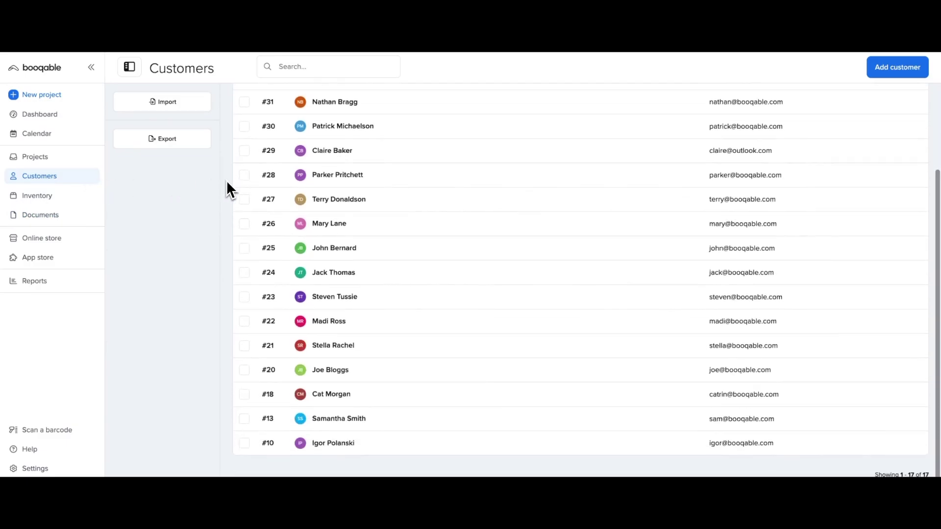
pyautogui.scroll(3, 226, 180)
pyautogui.scroll(2, 226, 180)
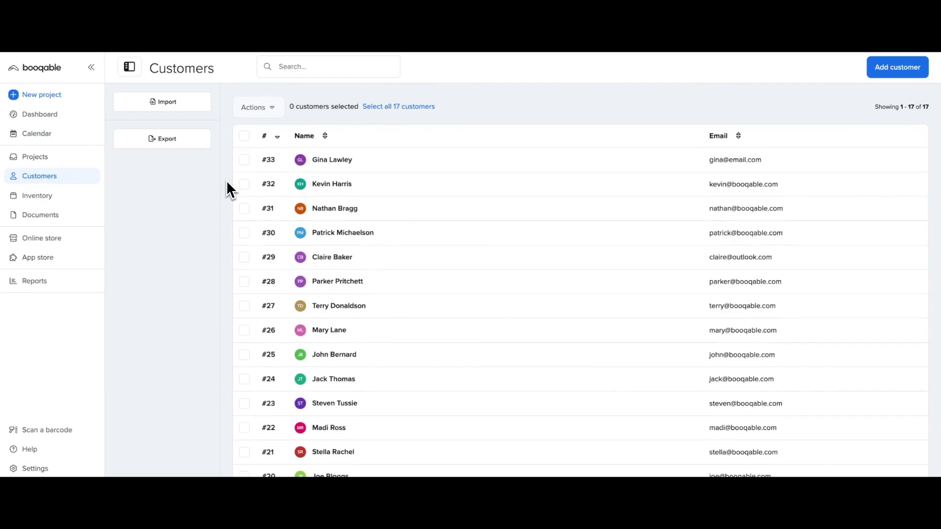
pyautogui.click(301, 257)
pyautogui.scroll(-3, 244, 270)
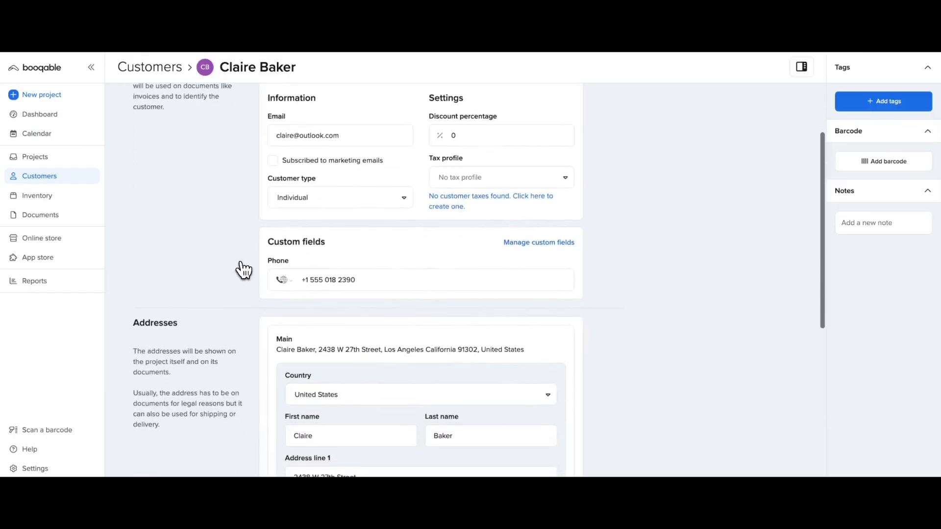
pyautogui.scroll(-2, 244, 271)
pyautogui.scroll(-2, 244, 270)
pyautogui.scroll(-1, 244, 270)
pyautogui.scroll(-1, 244, 270)
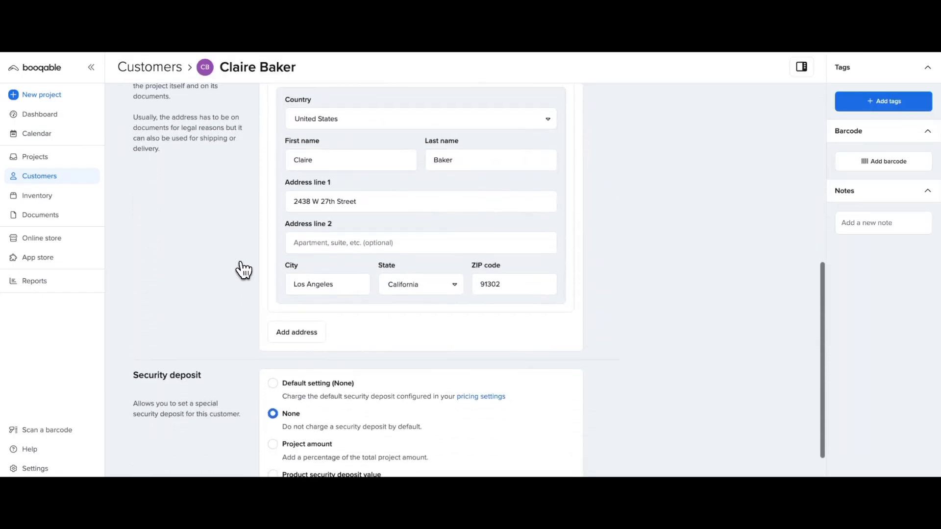
pyautogui.scroll(-3, 244, 270)
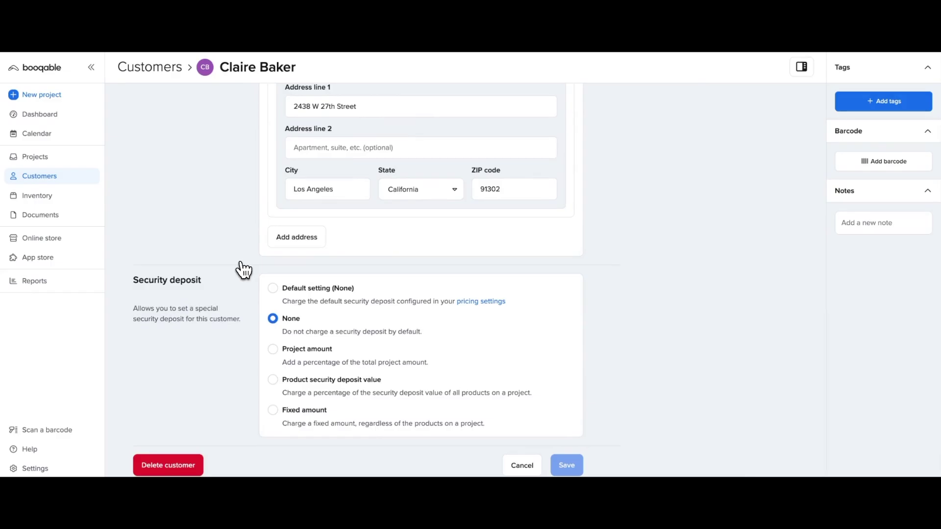
pyautogui.scroll(3, 244, 270)
pyautogui.scroll(4, 245, 271)
pyautogui.scroll(3, 244, 271)
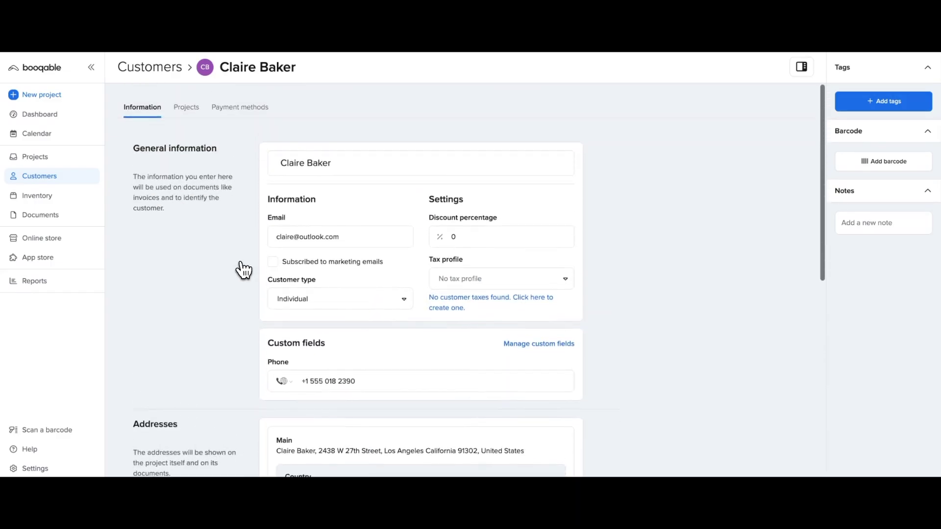
pyautogui.click(166, 73)
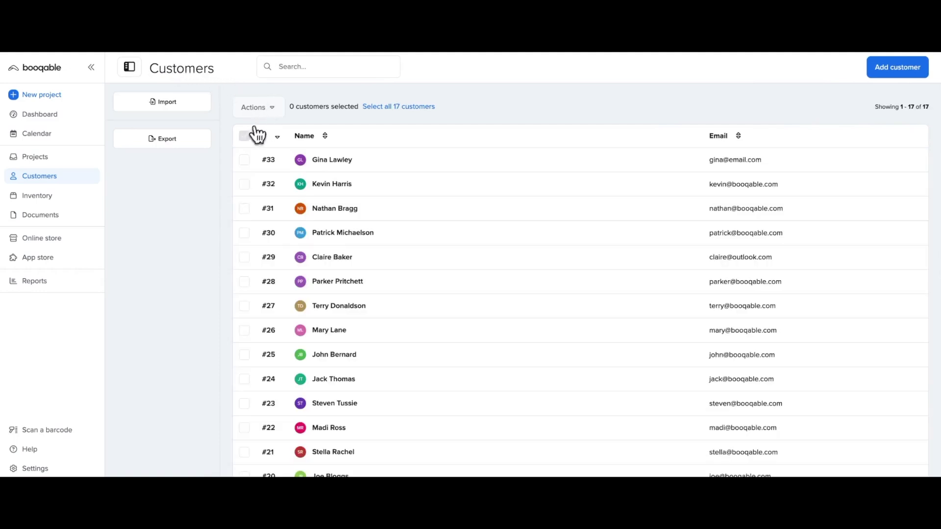
pyautogui.click(245, 256)
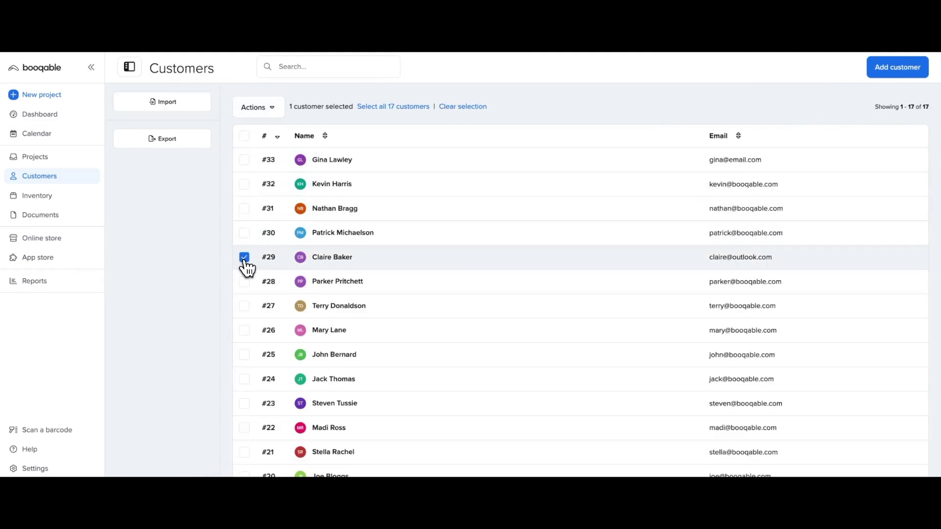
pyautogui.click(244, 281)
pyautogui.click(244, 378)
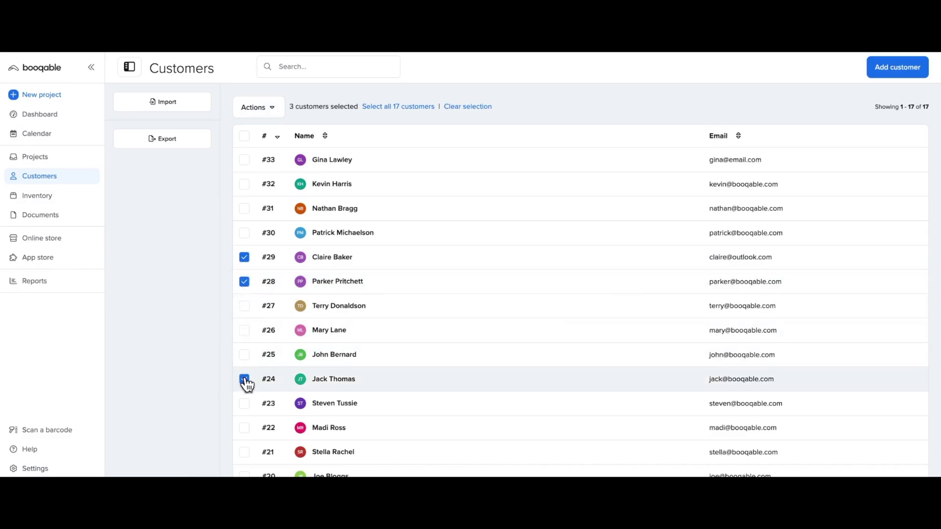
pyautogui.click(257, 106)
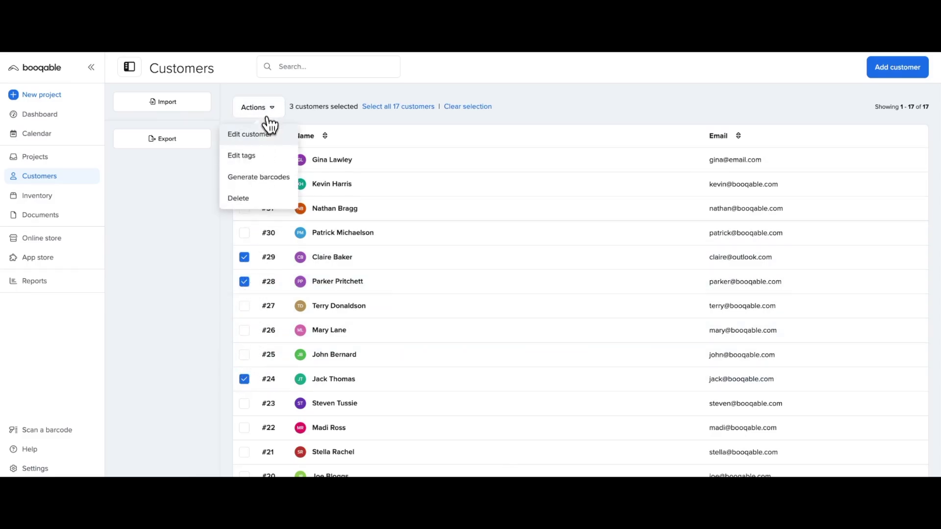
pyautogui.click(264, 155)
pyautogui.click(514, 313)
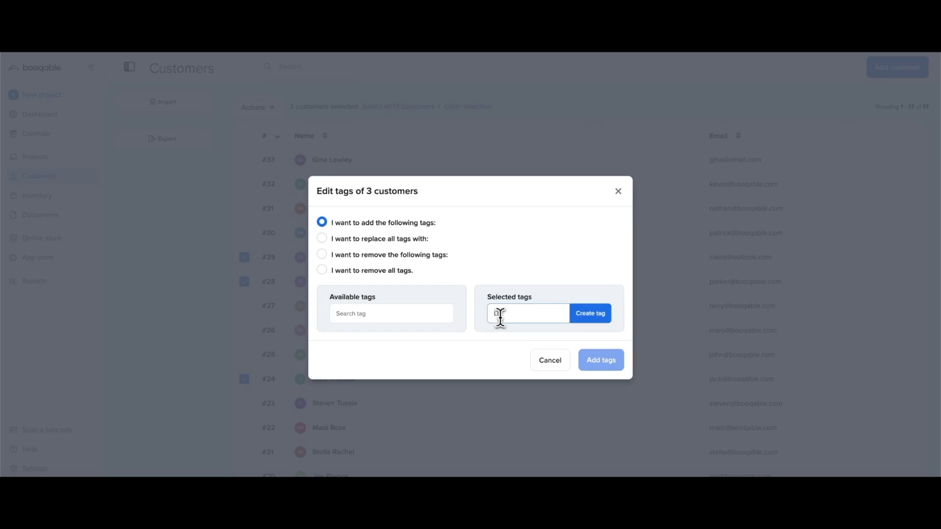
pyautogui.write('Daisy')
pyautogui.click(590, 313)
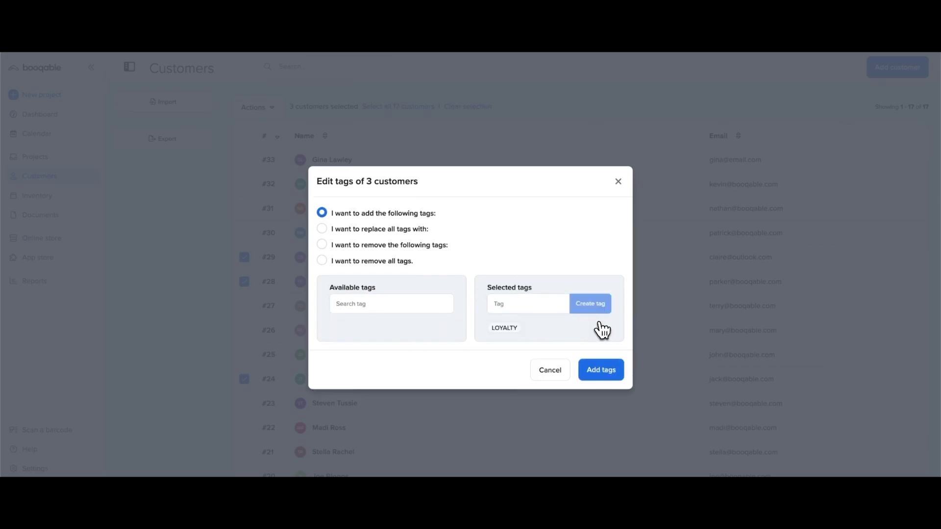
pyautogui.click(600, 370)
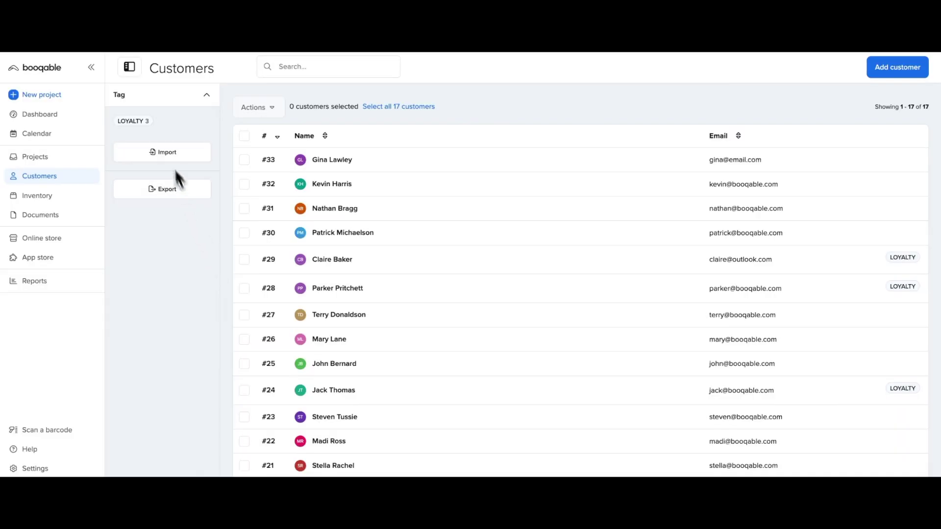
pyautogui.click(136, 121)
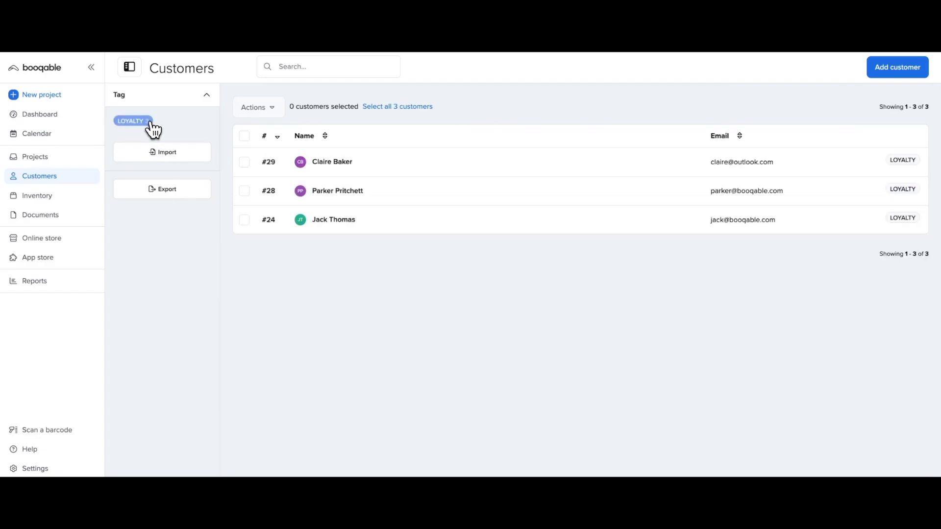
pyautogui.click(150, 122)
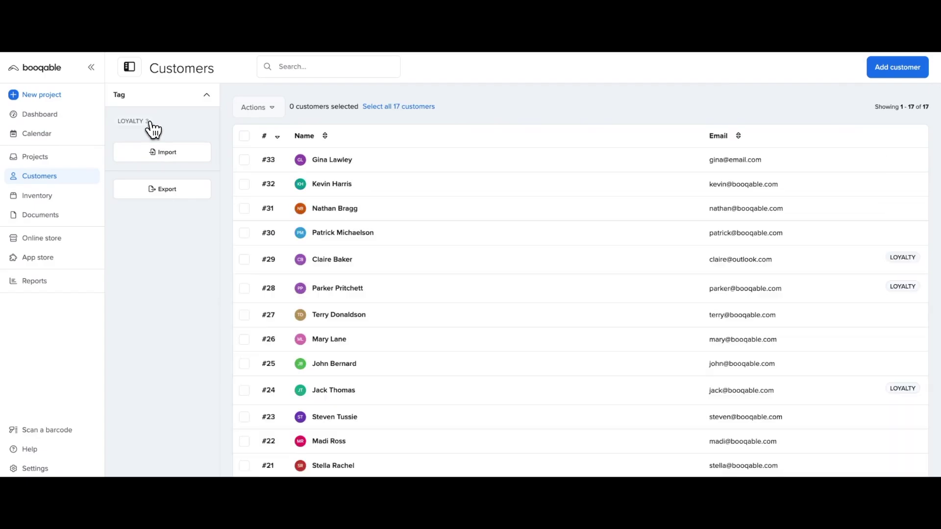